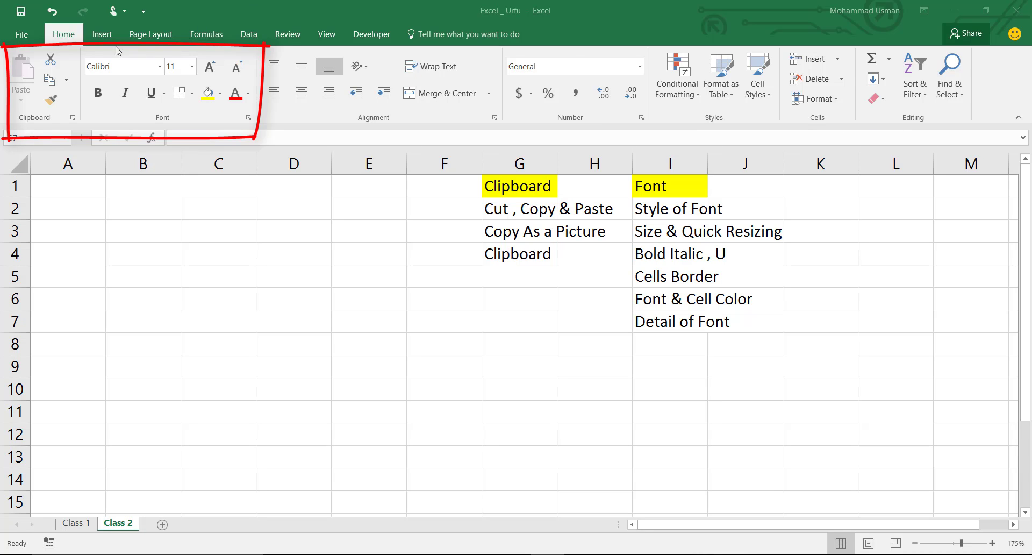
pyautogui.click(104, 37)
pyautogui.click(96, 34)
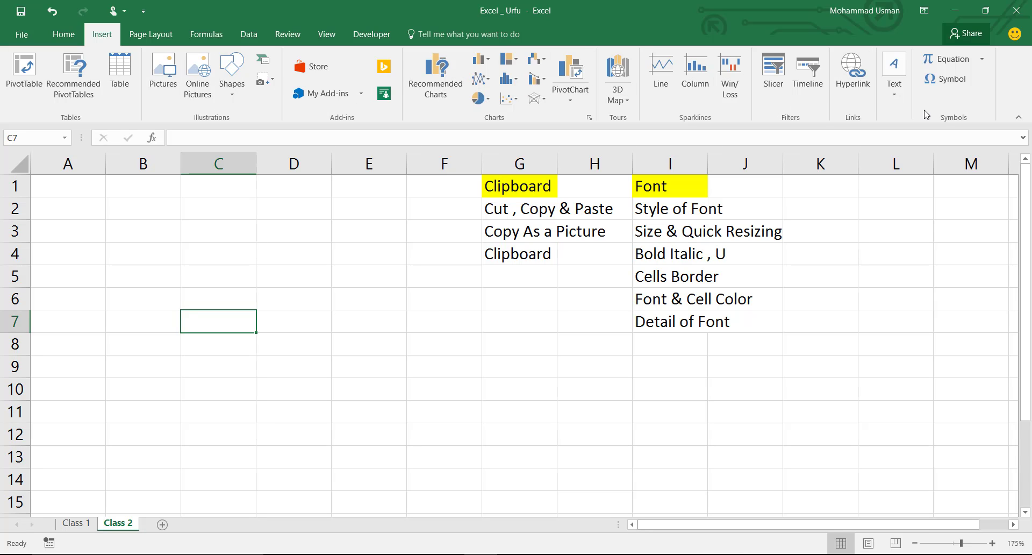
pyautogui.click(63, 35)
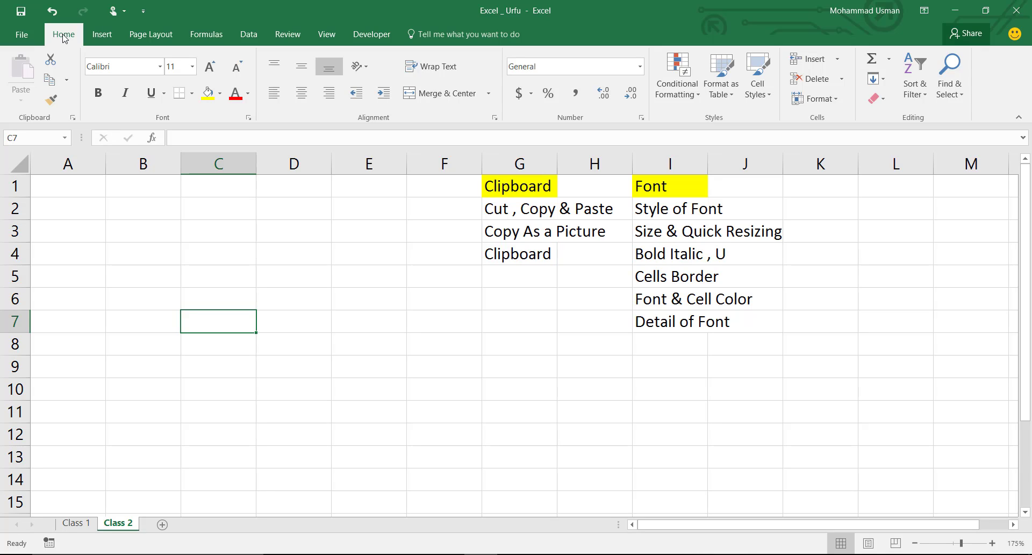
pyautogui.press('Right')
pyautogui.press('Right')
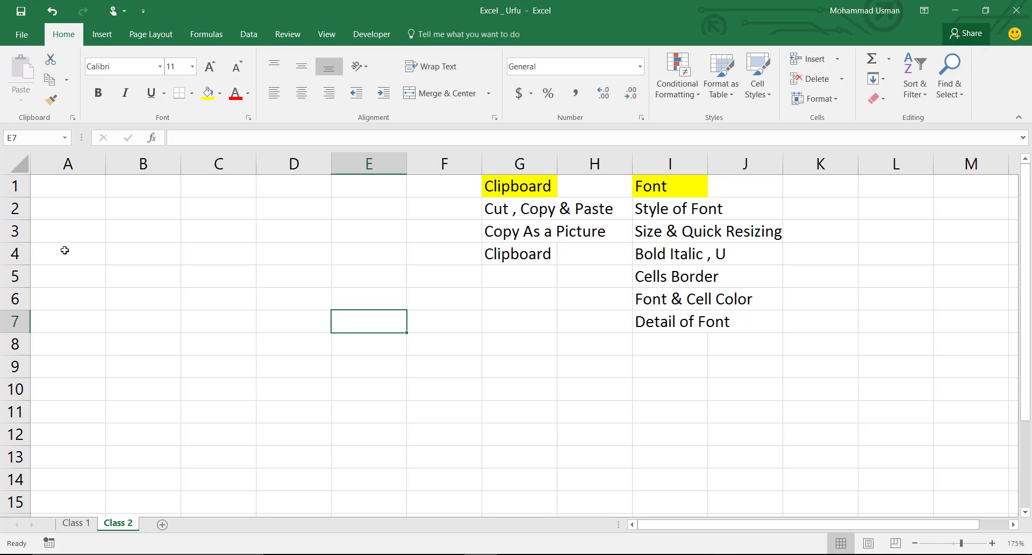
pyautogui.click(21, 36)
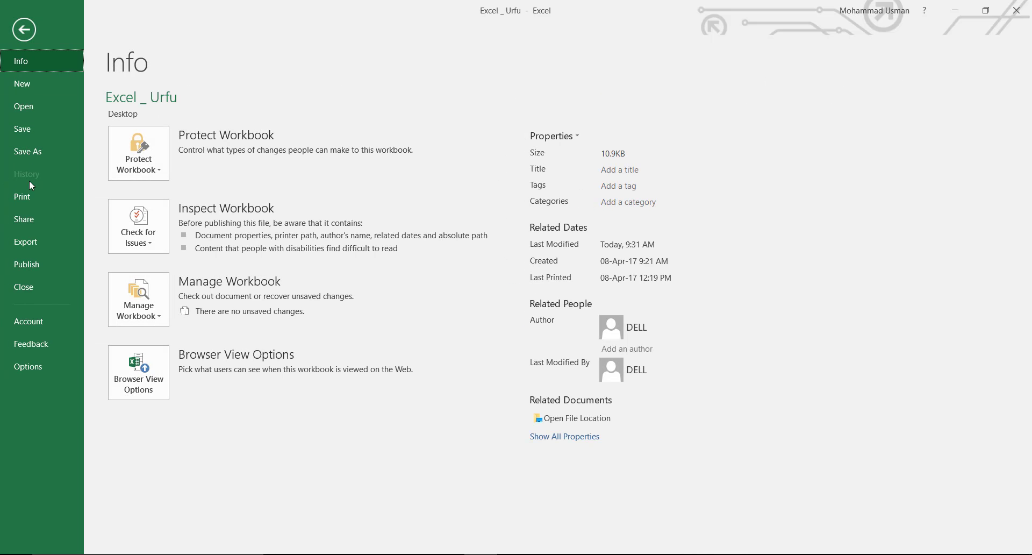
pyautogui.click(25, 35)
pyautogui.click(27, 37)
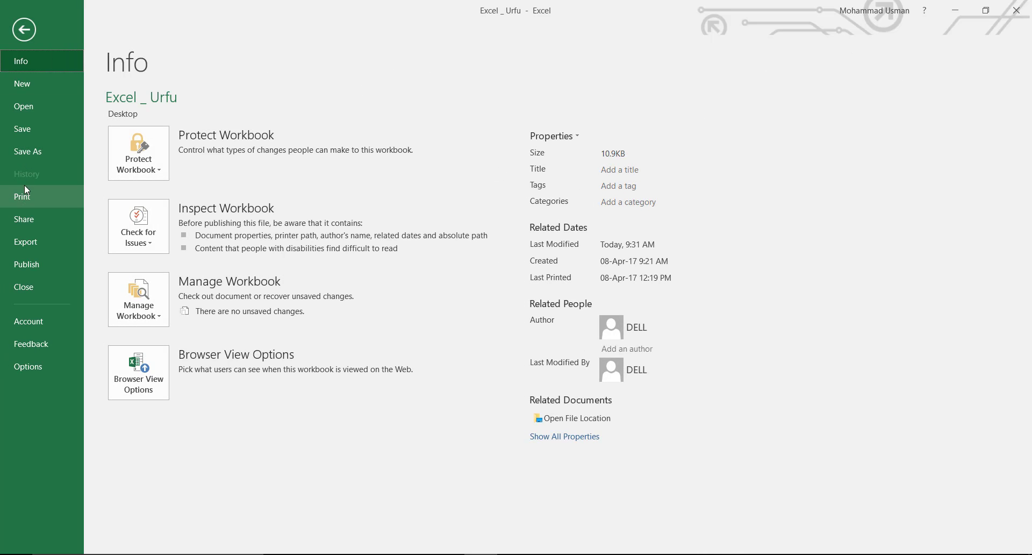
pyautogui.click(27, 36)
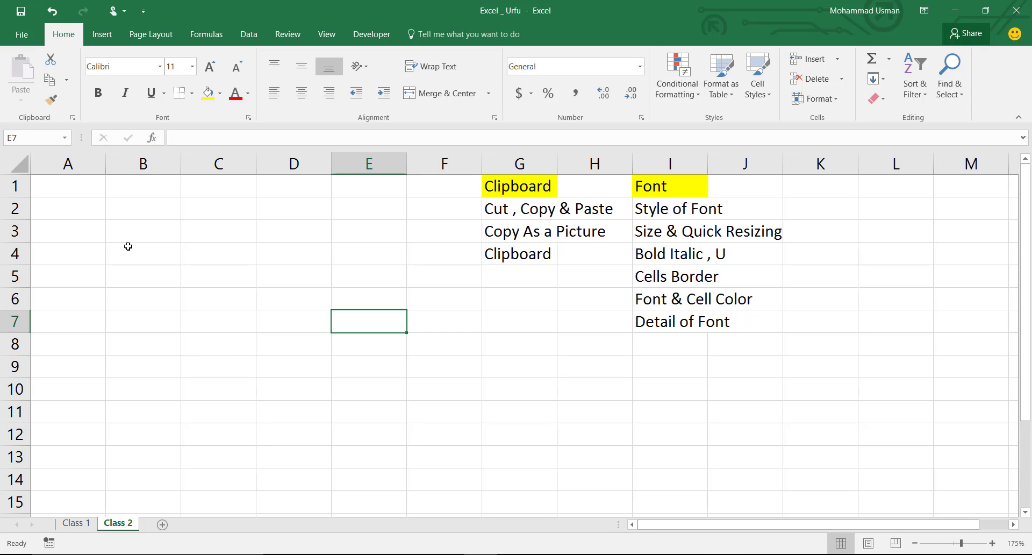
# Enter the text "Trickyfix" in cell A3 of the Class 2 sheet
pyautogui.click(95, 222)
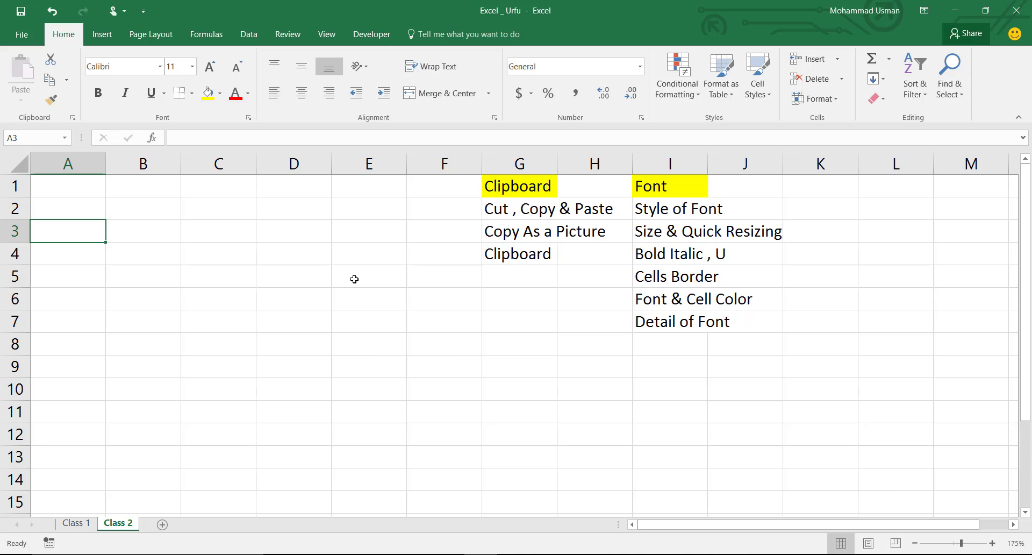
pyautogui.write('Trickyfix')
pyautogui.press('Return')
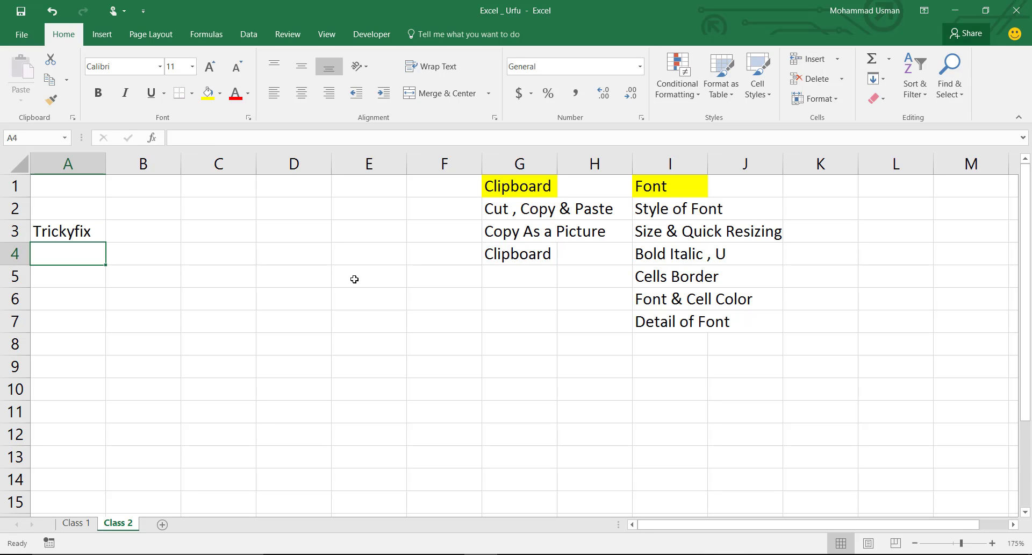
# Cut the Trickyfix text from A3 and paste it into C3, and undo the move
pyautogui.press('Up')
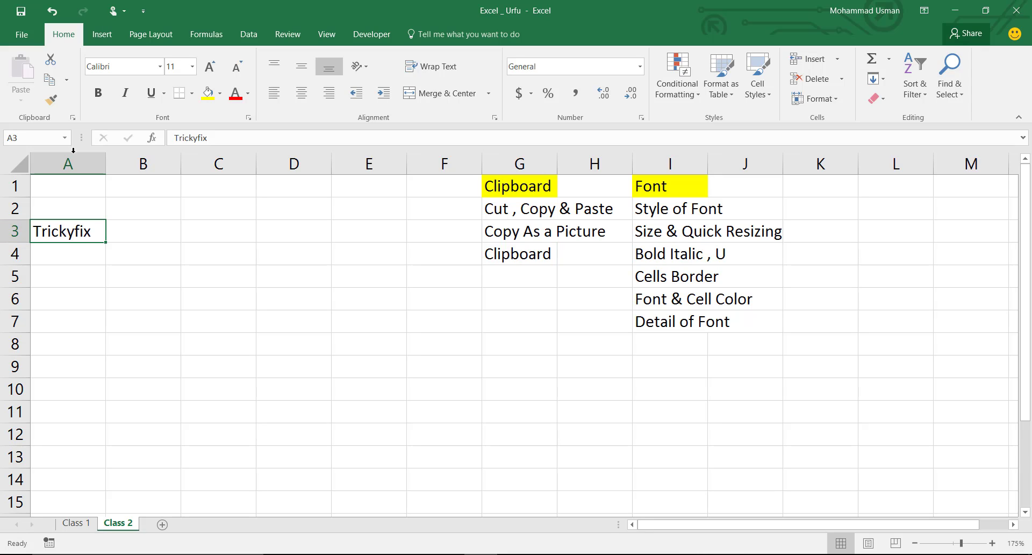
pyautogui.click(53, 62)
pyautogui.click(224, 235)
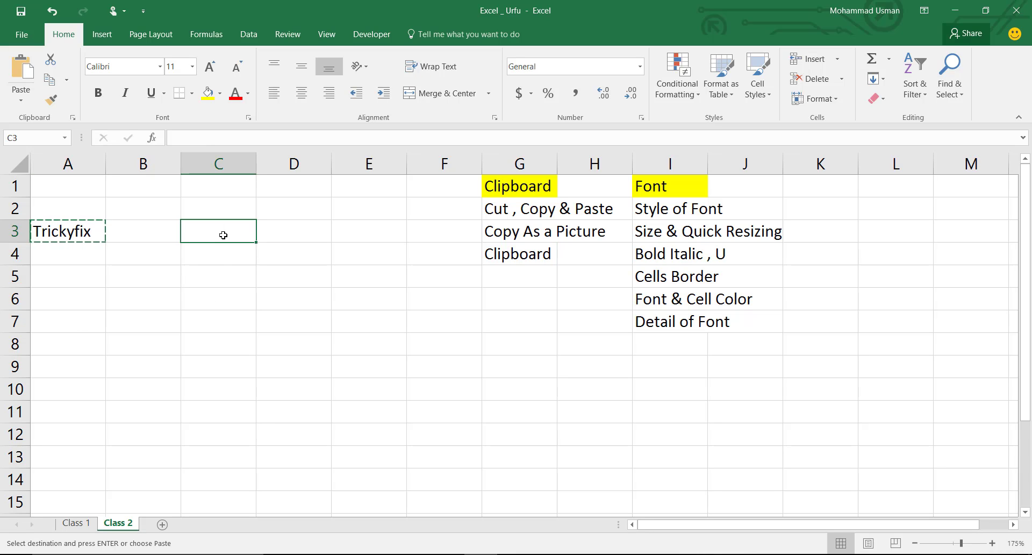
pyautogui.rightClick(223, 235)
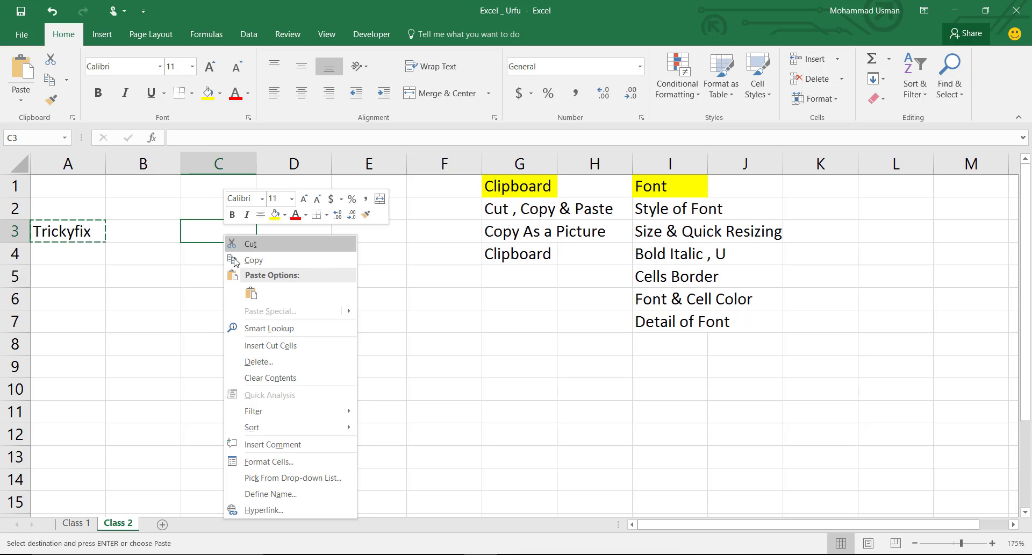
pyautogui.click(252, 290)
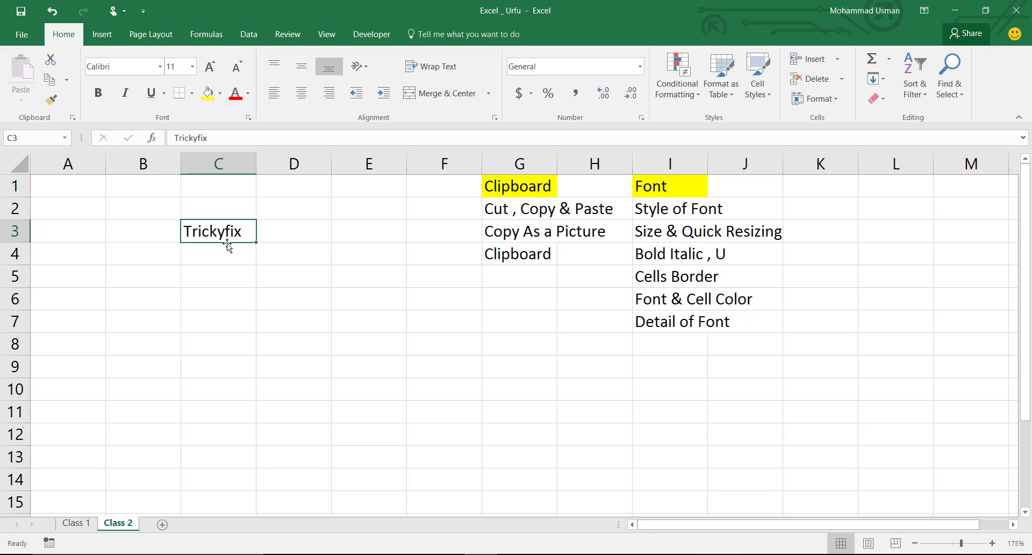
pyautogui.hotkey('ctrl', 'z')
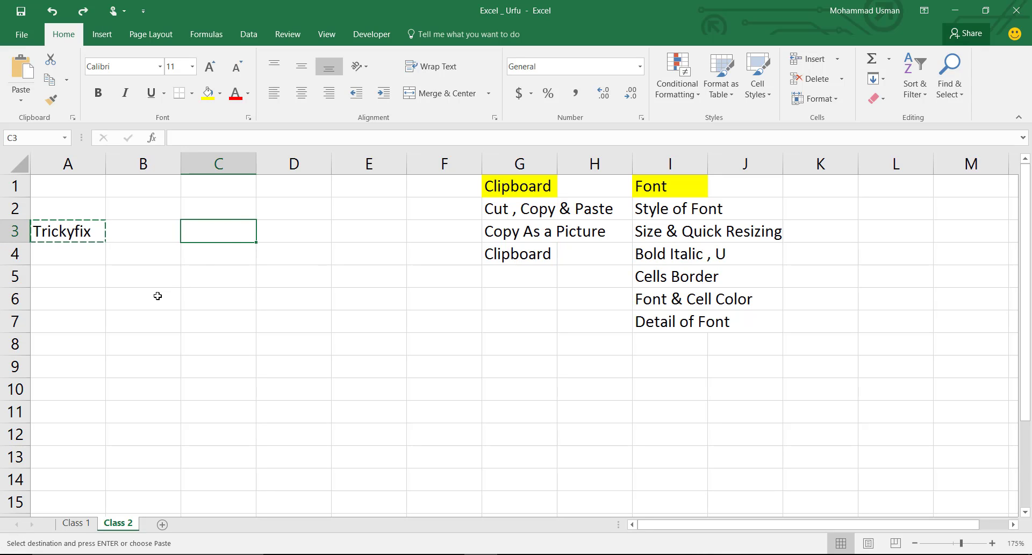
pyautogui.press('Escape')
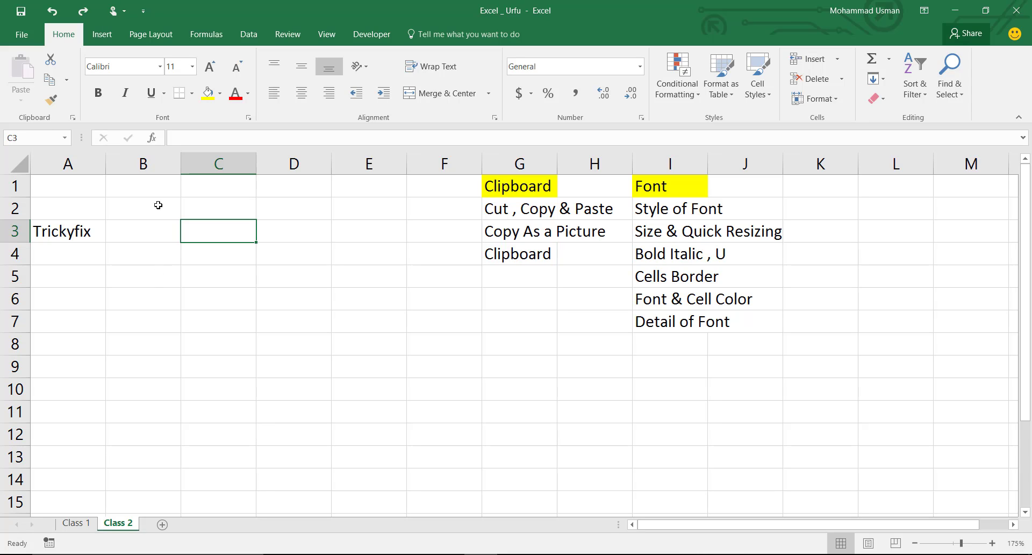
# Copy the Trickyfix text from A3 and paste it into C3, and undo the paste
pyautogui.click(67, 221)
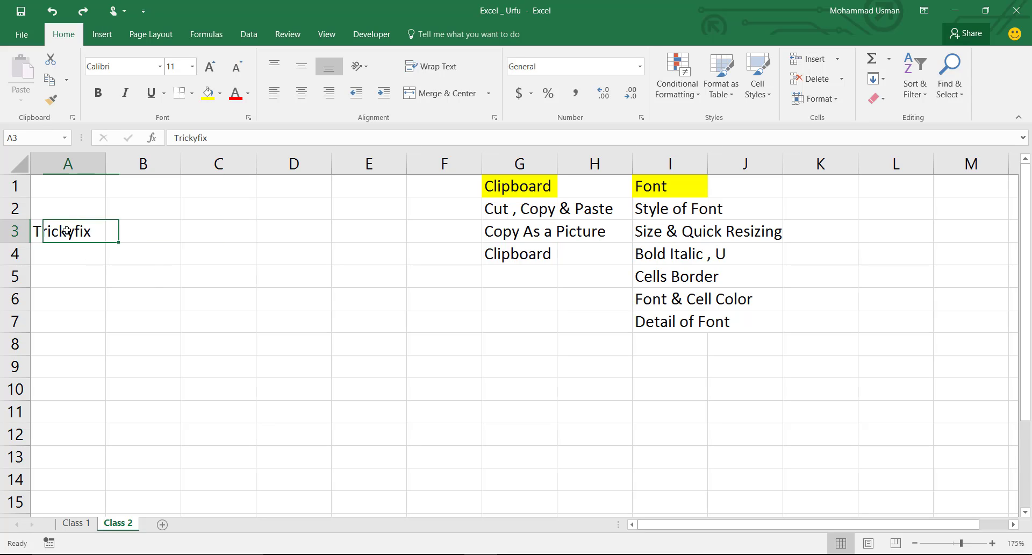
pyautogui.click(67, 81)
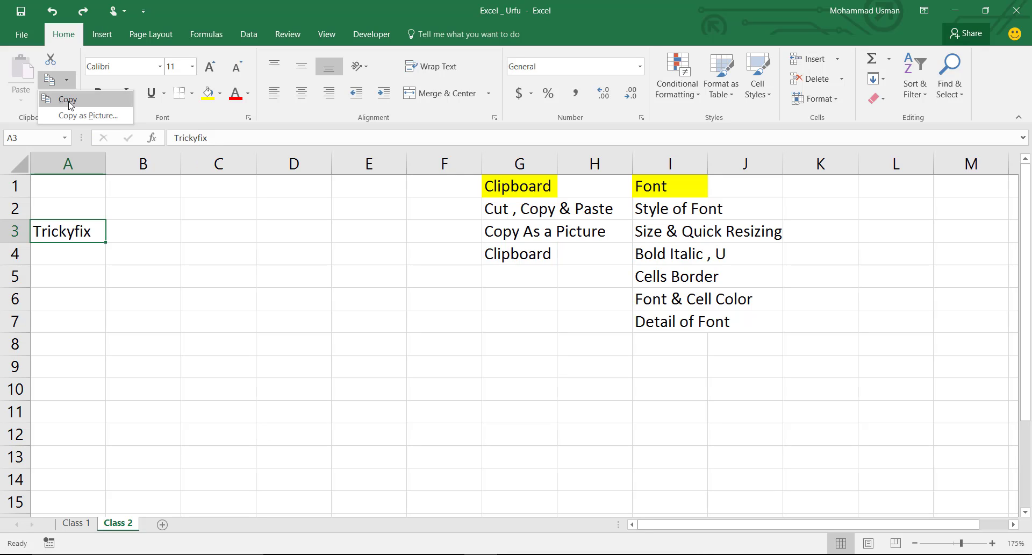
pyautogui.click(69, 100)
pyautogui.click(216, 232)
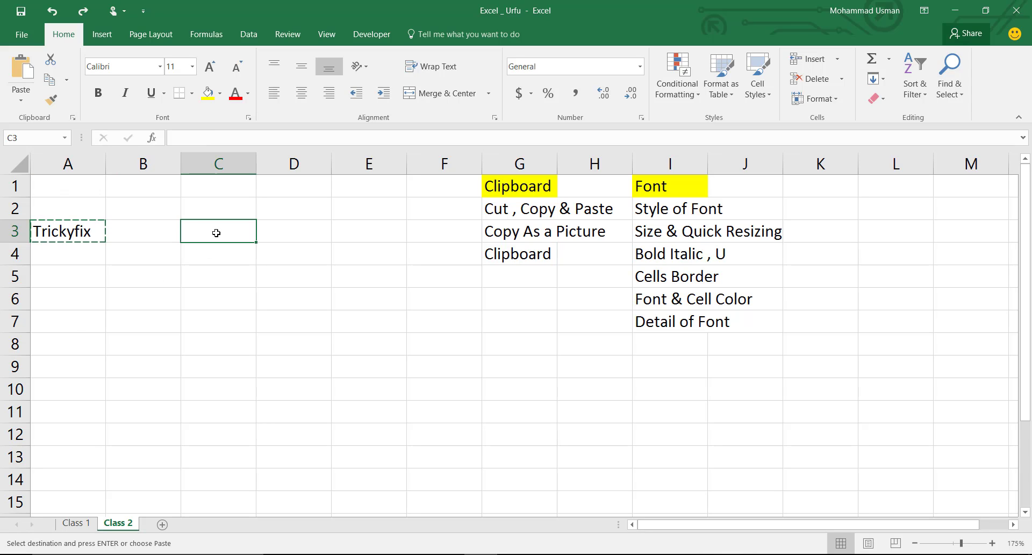
pyautogui.hotkey('ctrl', 'v')
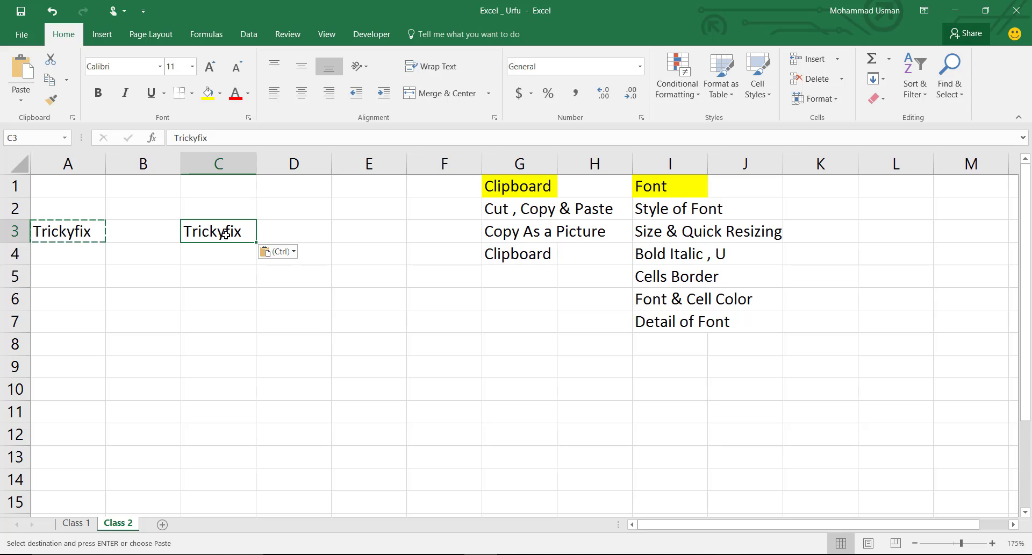
pyautogui.hotkey('ctrl', 'z')
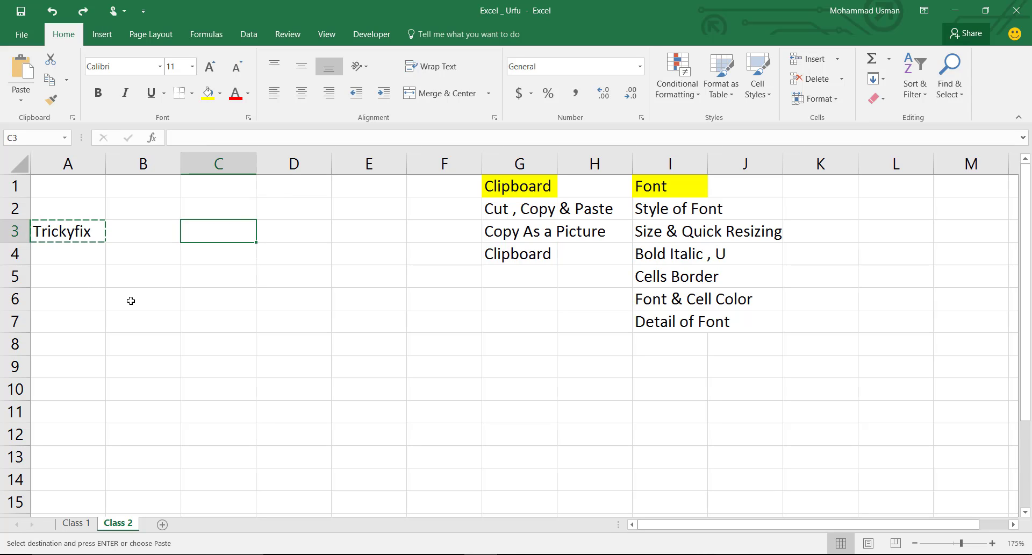
pyautogui.press('Escape')
# Copy cell A3 as a picture, with the appearance as shown on screen and the Picture format
pyautogui.click(86, 238)
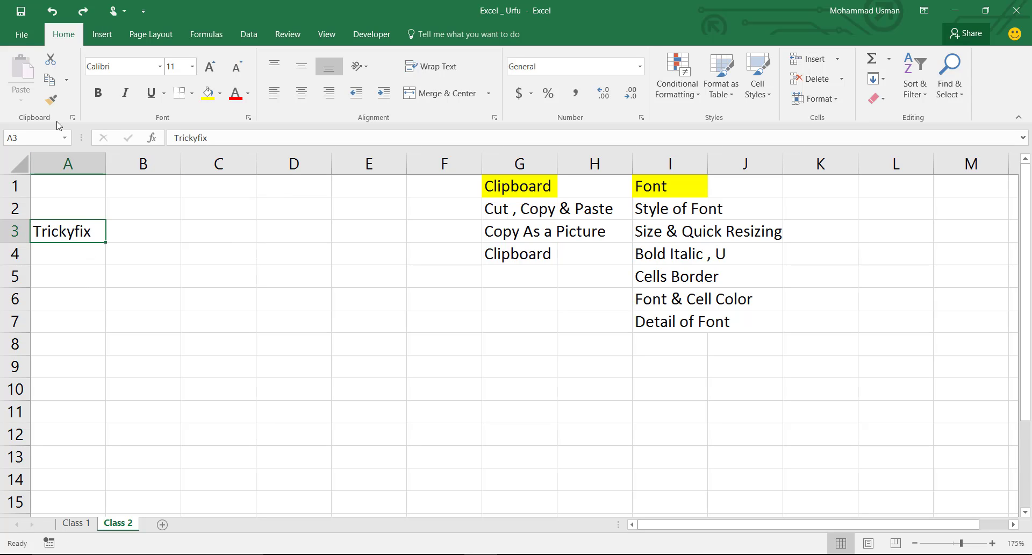
pyautogui.click(67, 80)
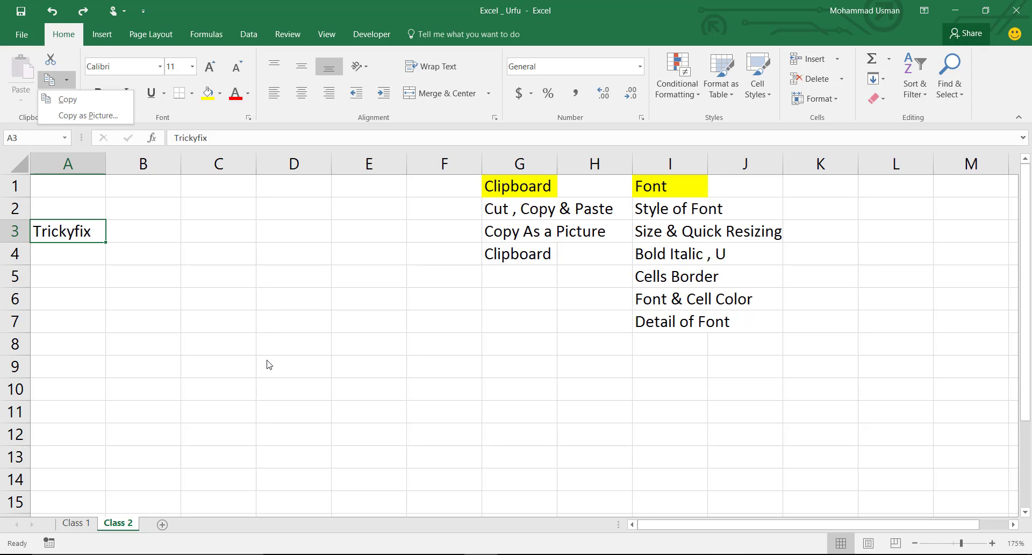
pyautogui.click(202, 307)
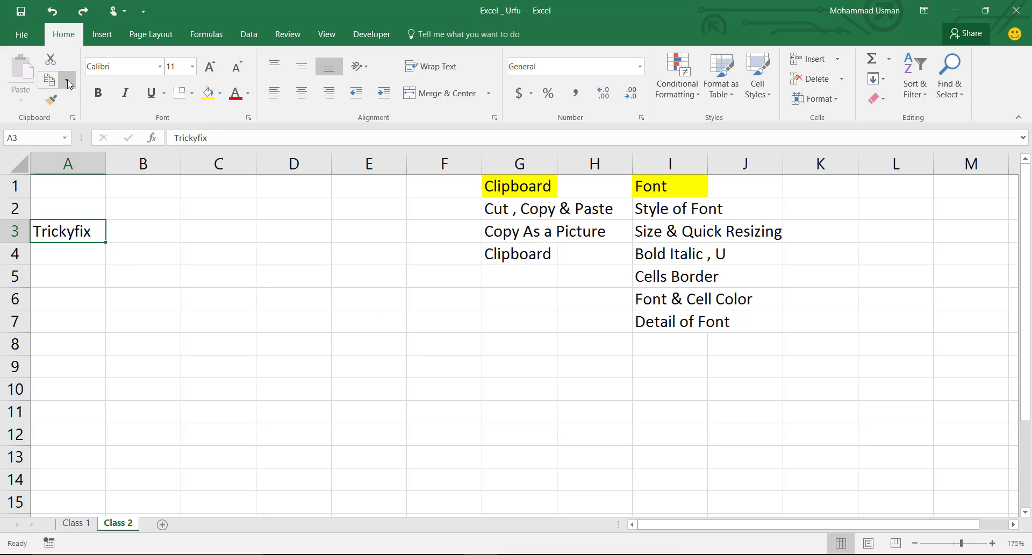
pyautogui.click(47, 81)
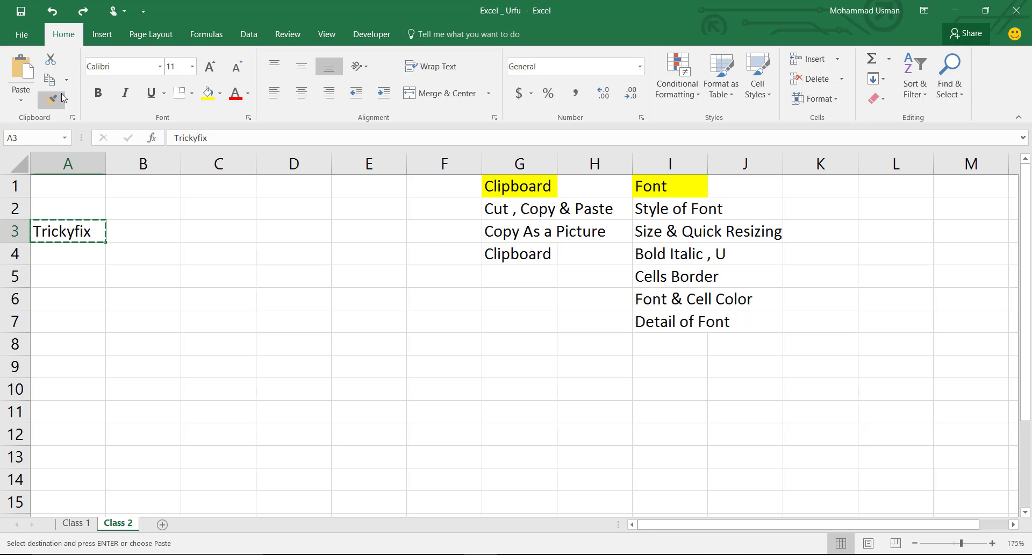
pyautogui.click(67, 79)
pyautogui.click(71, 116)
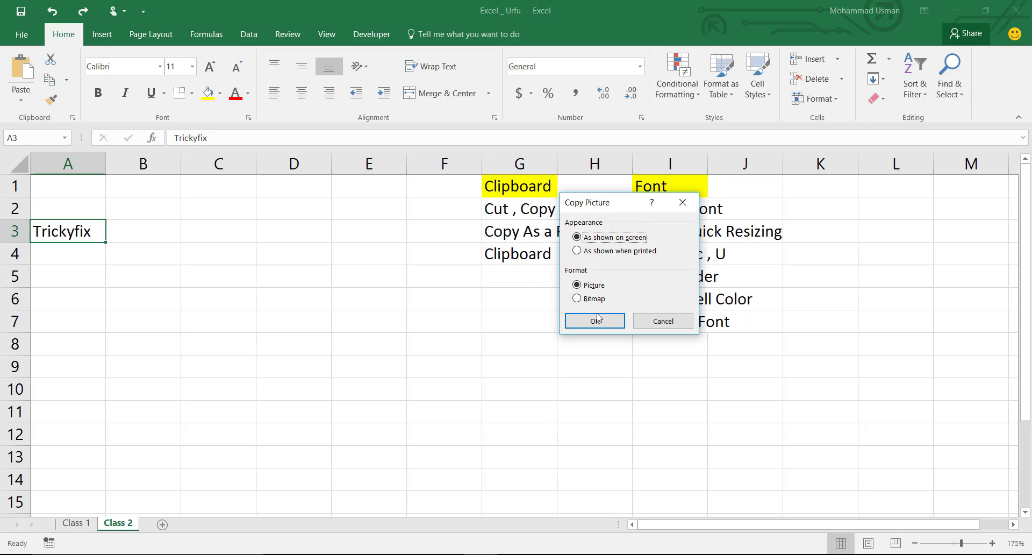
pyautogui.moveTo(609, 207); pyautogui.dragTo(213, 221)
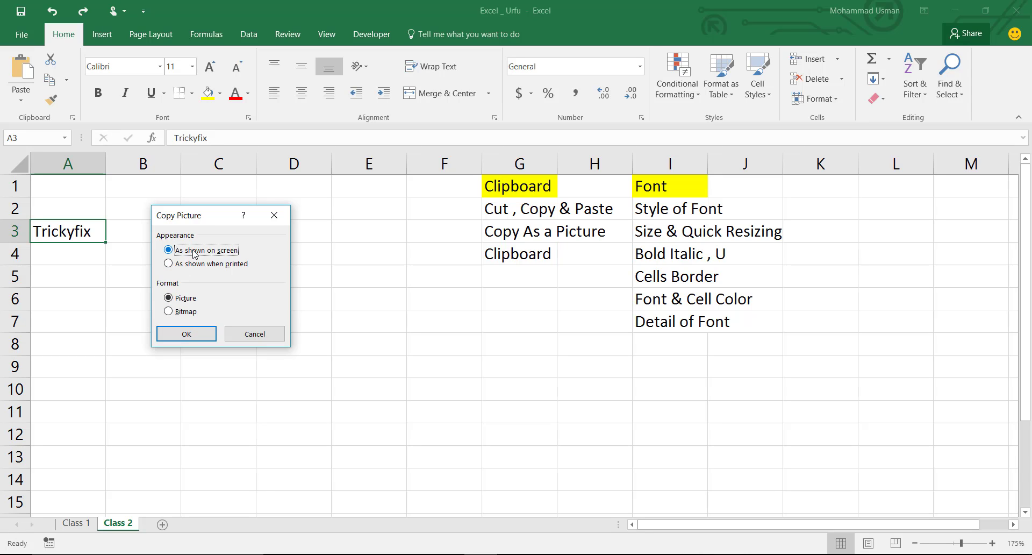
pyautogui.click(197, 335)
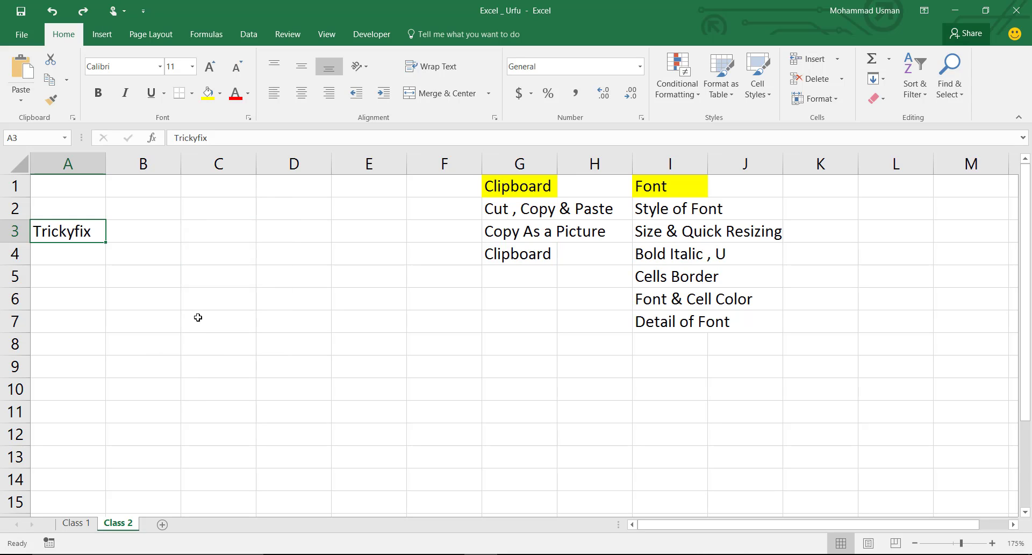
pyautogui.click(67, 83)
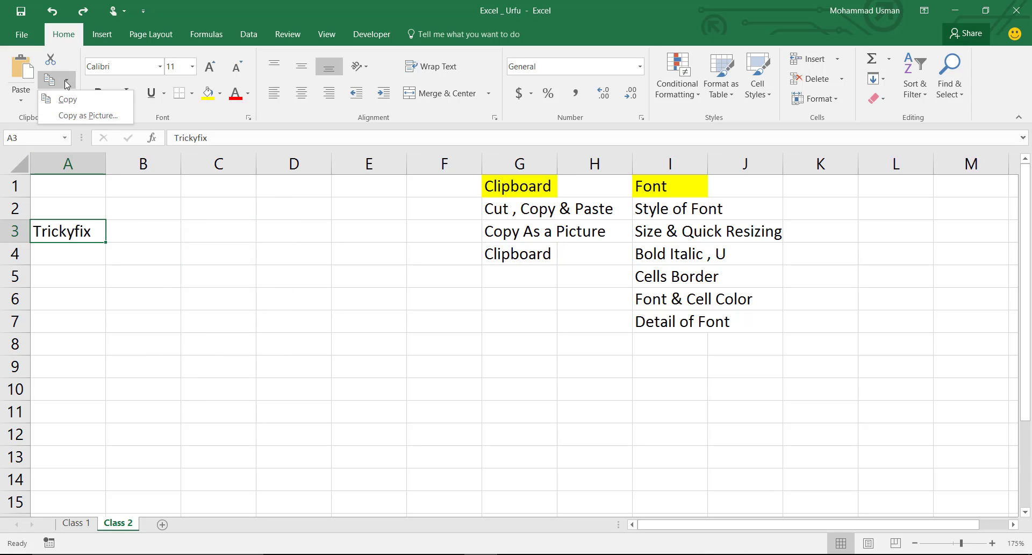
pyautogui.click(81, 115)
pyautogui.click(254, 334)
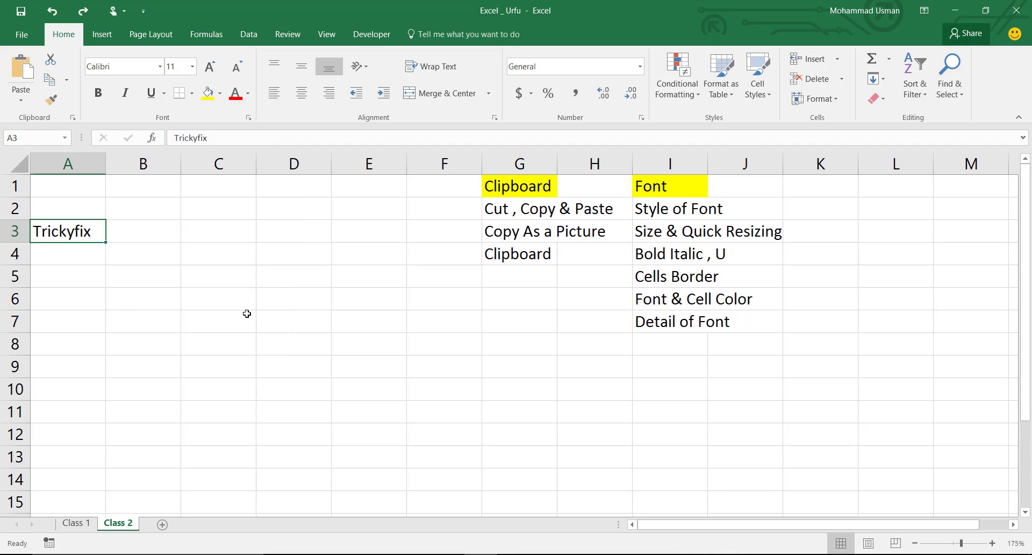
# Paste the cell picture, move it off A3, and enlarge it across columns B to E in rows 3 to 5
pyautogui.hotkey('ctrl', 'v')
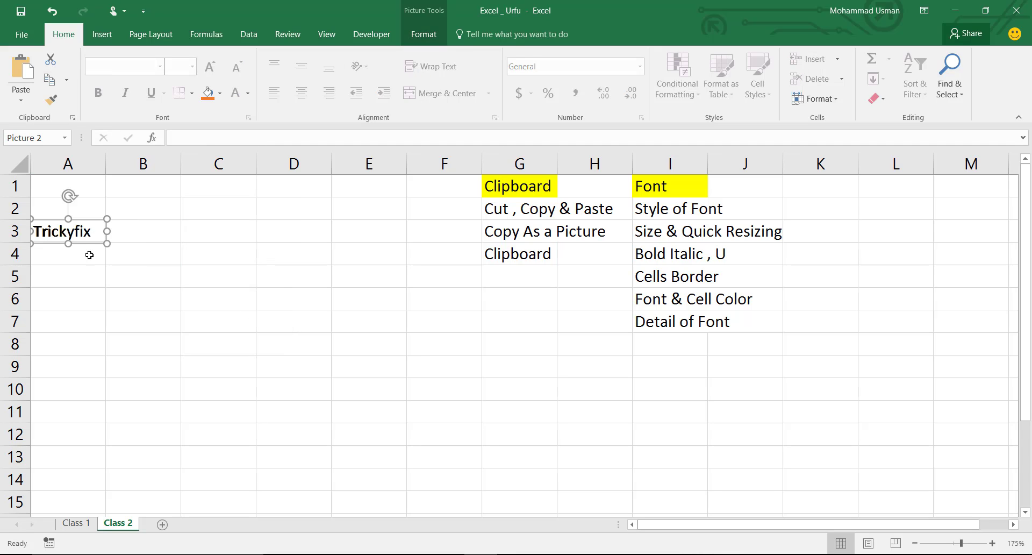
pyautogui.moveTo(85, 242); pyautogui.dragTo(233, 294)
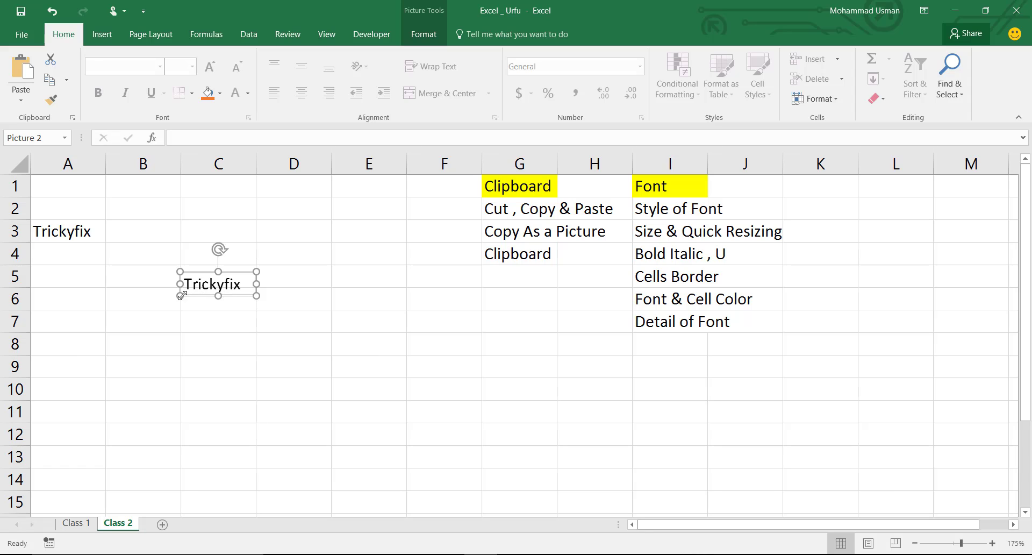
pyautogui.moveTo(170, 310); pyautogui.dragTo(253, 258)
pyautogui.rightClick(260, 259)
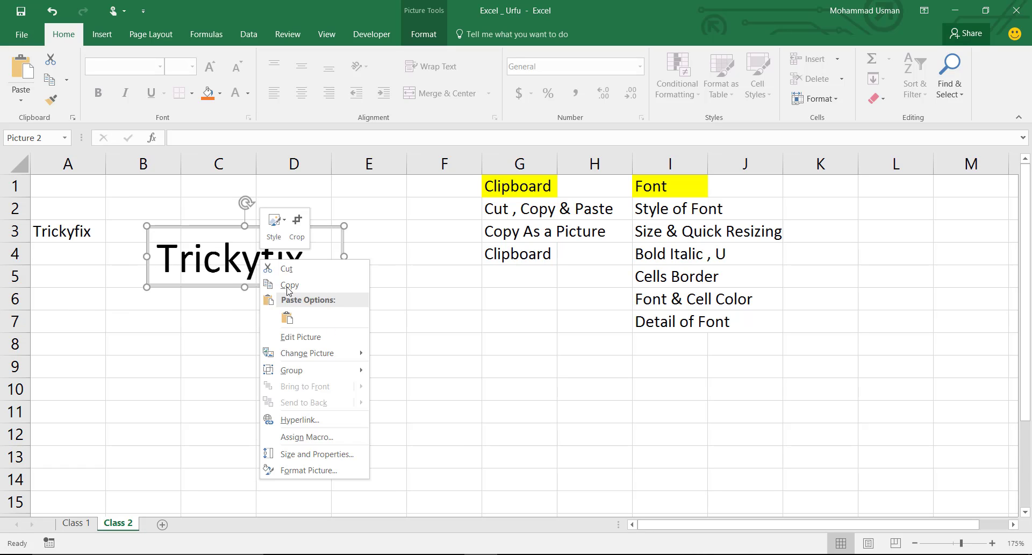
pyautogui.moveTo(334, 356)
pyautogui.click(185, 240)
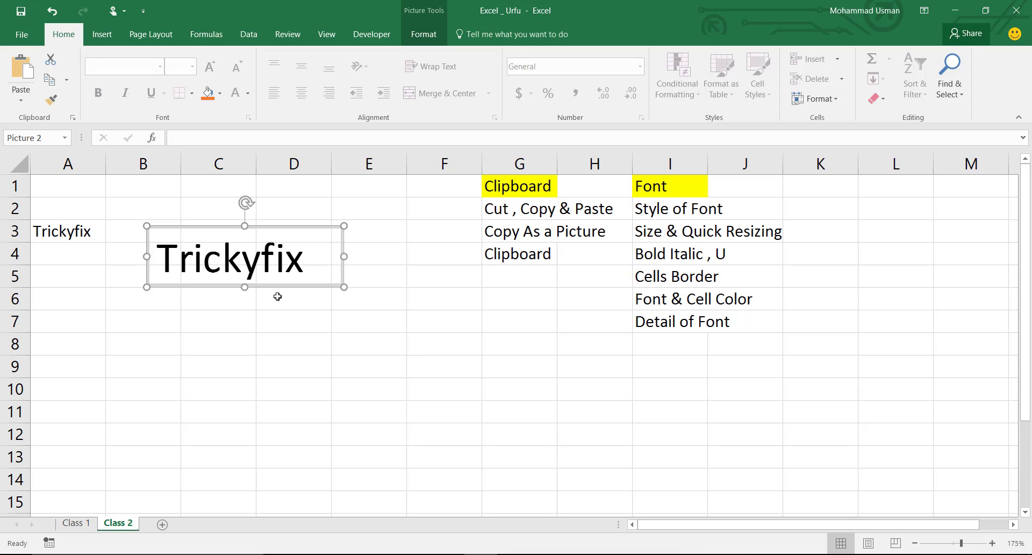
# Stretch the Trickyfix picture down to row 9 and narrow it to start in column C, and delete it
pyautogui.moveTo(244, 287); pyautogui.dragTo(245, 369)
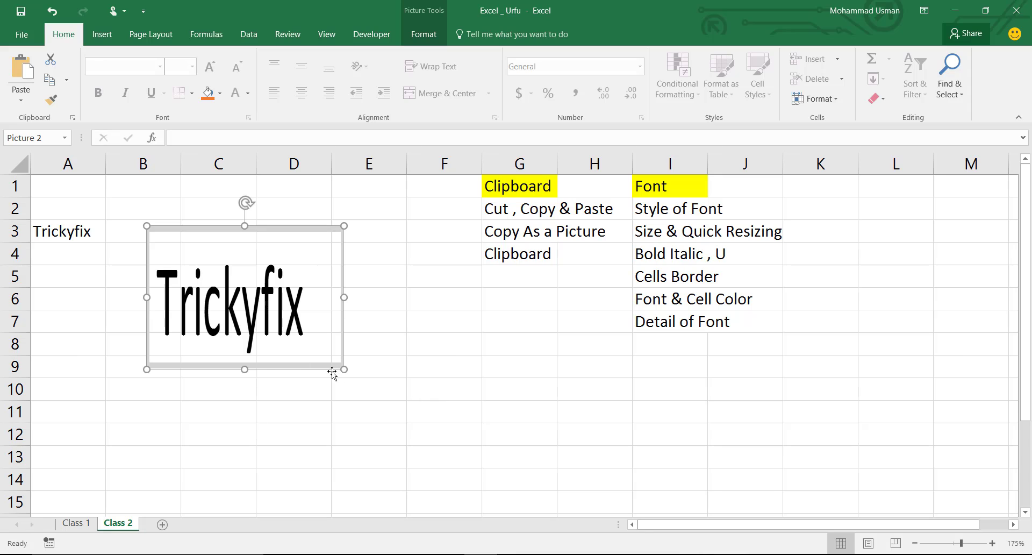
pyautogui.moveTo(147, 369)
pyautogui.mouseDown()
pyautogui.moveTo(208, 361)
pyautogui.moveTo(154, 363)
pyautogui.mouseUp()
pyautogui.moveTo(154, 295); pyautogui.dragTo(209, 300)
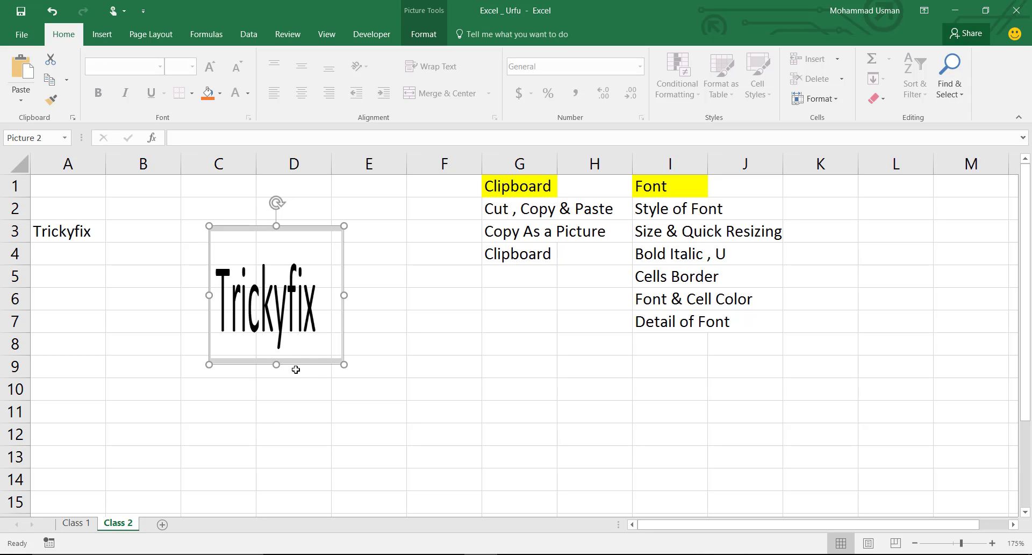
pyautogui.press('Delete')
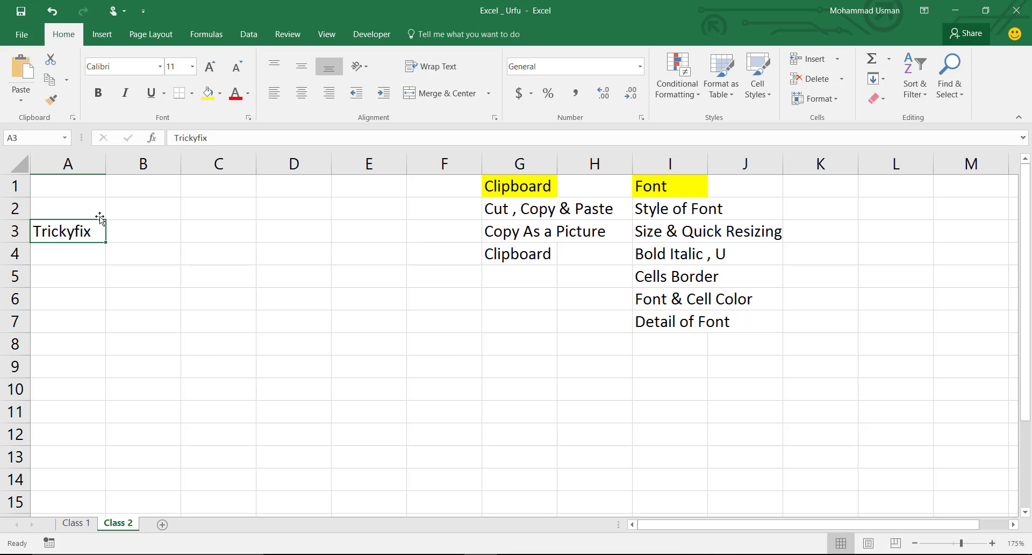
pyautogui.click(99, 282)
pyautogui.click(68, 233)
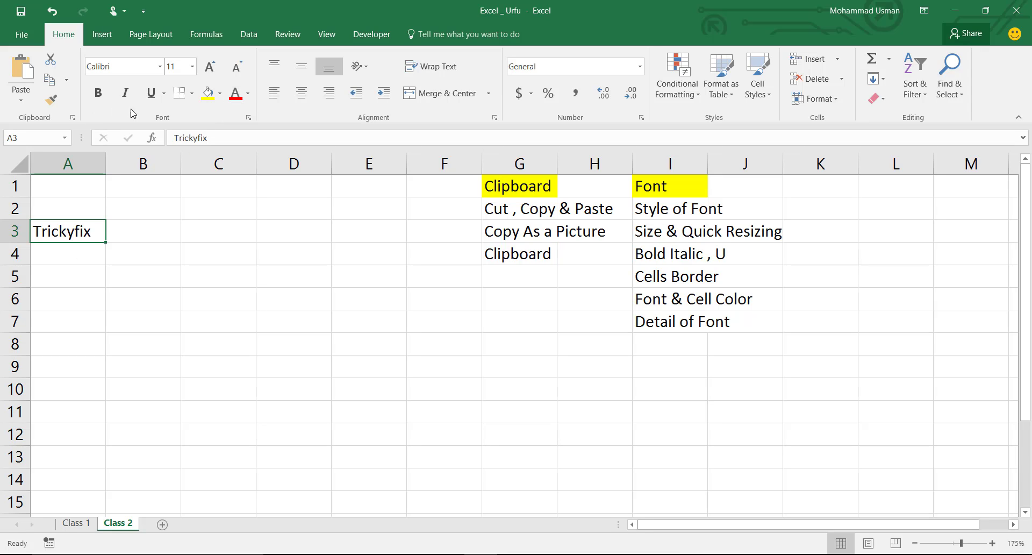
pyautogui.click(80, 275)
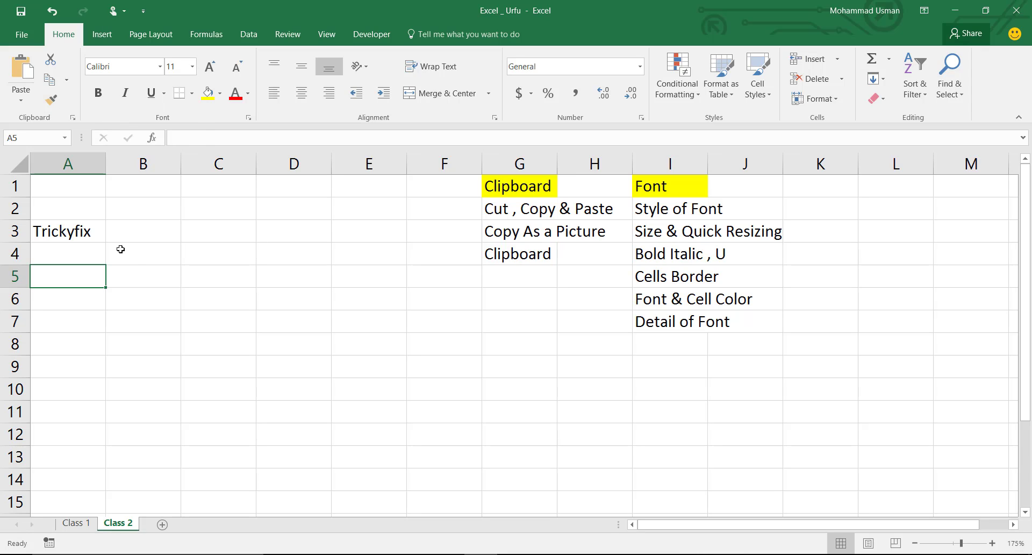
# Browse the available font styles for the Trickyfix text in A3 without choosing one
pyautogui.click(80, 230)
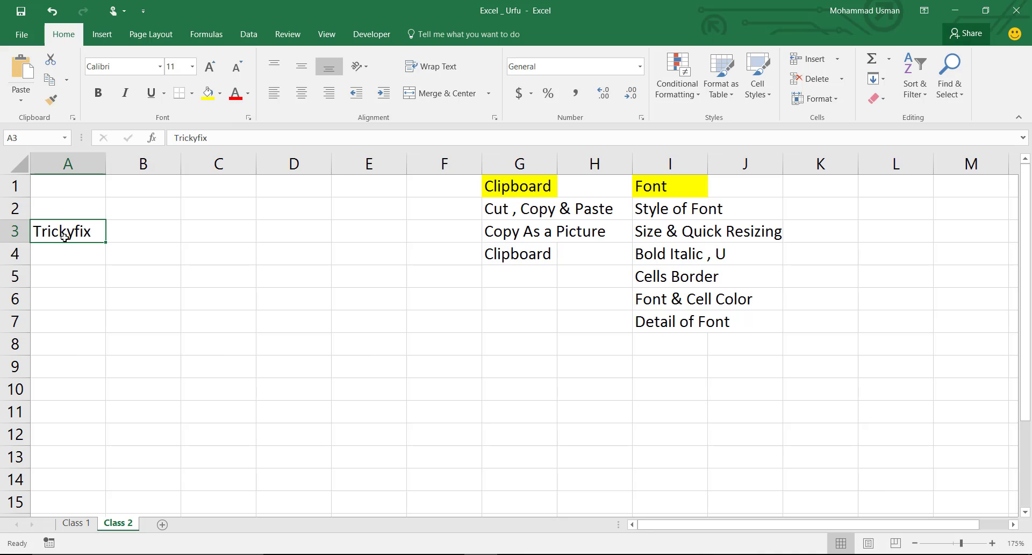
pyautogui.click(161, 67)
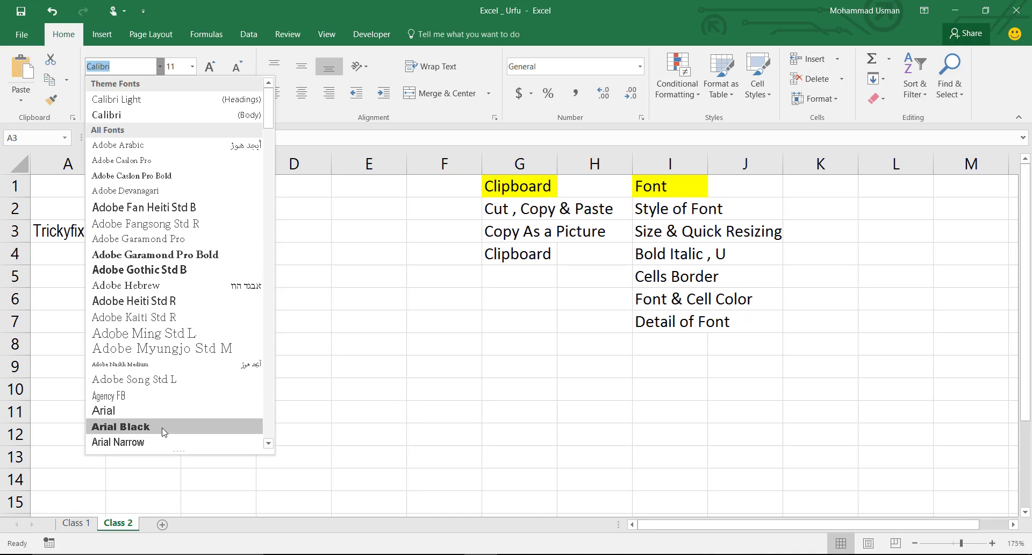
pyautogui.click(192, 66)
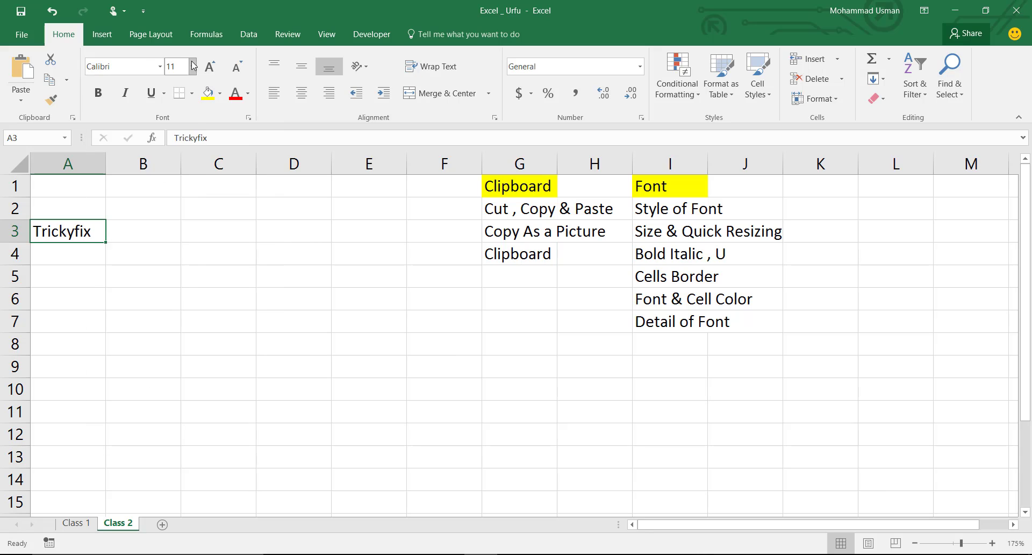
# Enlarge the Trickyfix text in A3 to font size 110, and undo the size change
pyautogui.click(192, 66)
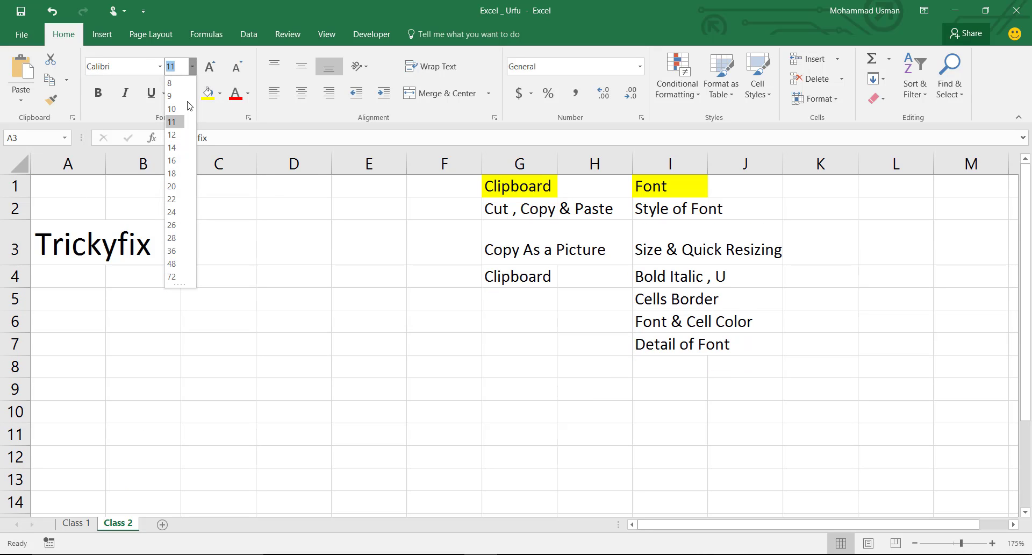
pyautogui.click(178, 70)
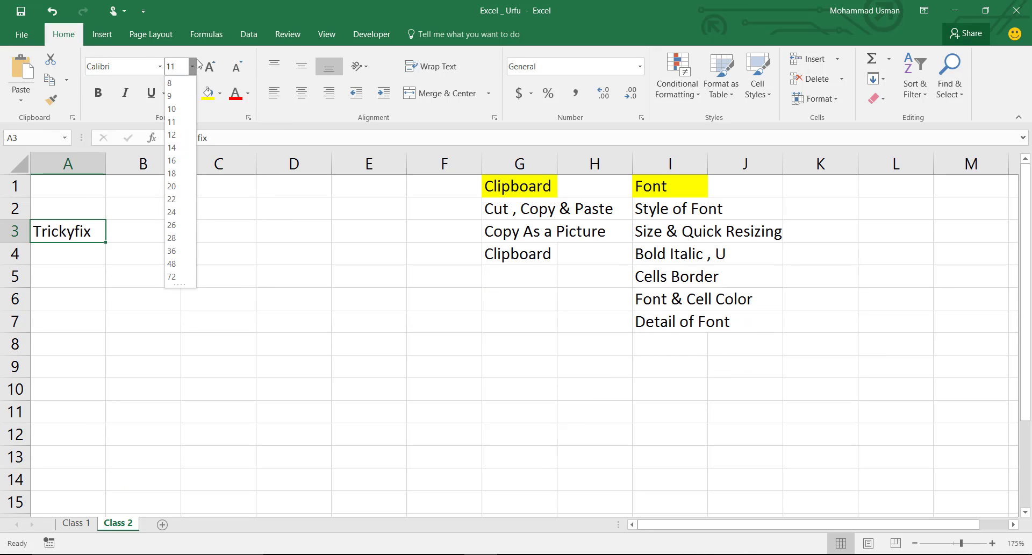
pyautogui.press('Return')
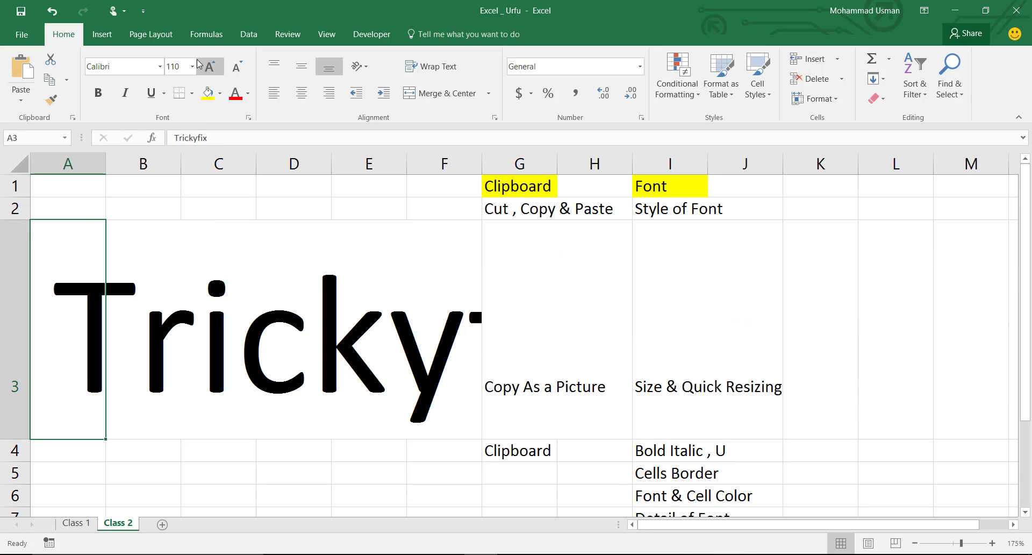
pyautogui.hotkey('ctrl', 'z')
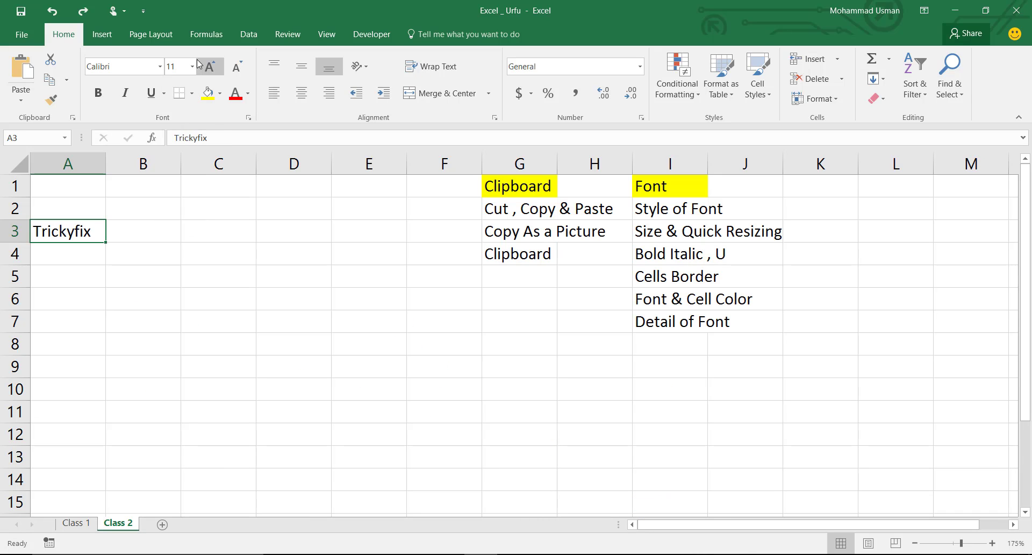
pyautogui.click(111, 277)
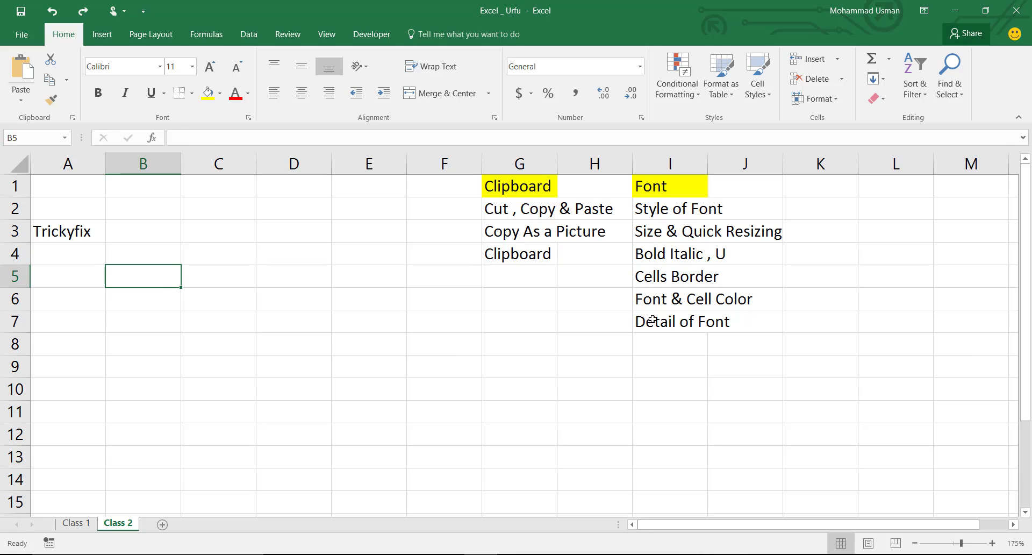
pyautogui.click(665, 212)
pyautogui.click(659, 231)
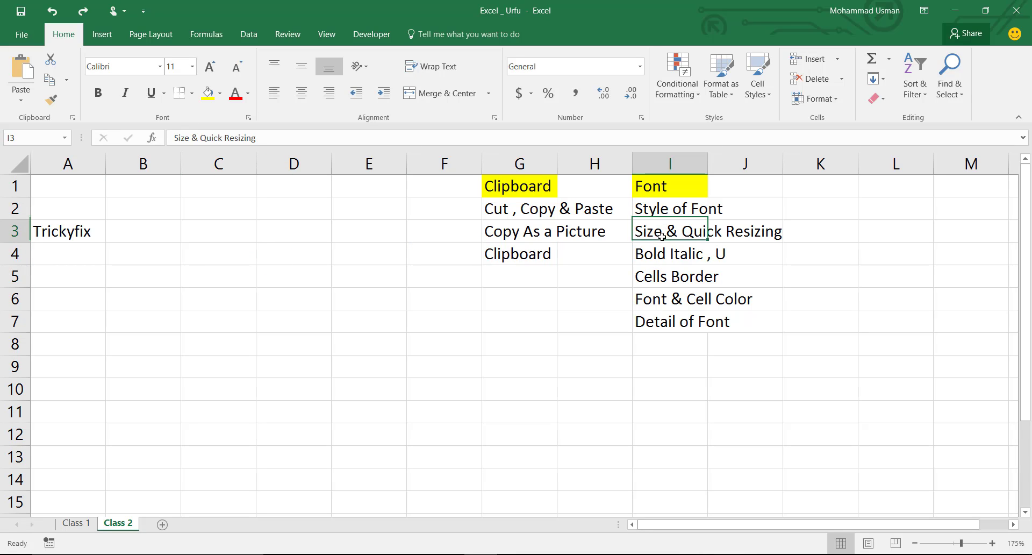
pyautogui.click(660, 254)
# Make the Trickyfix text in A3 bold, italic and underlined
pyautogui.click(81, 232)
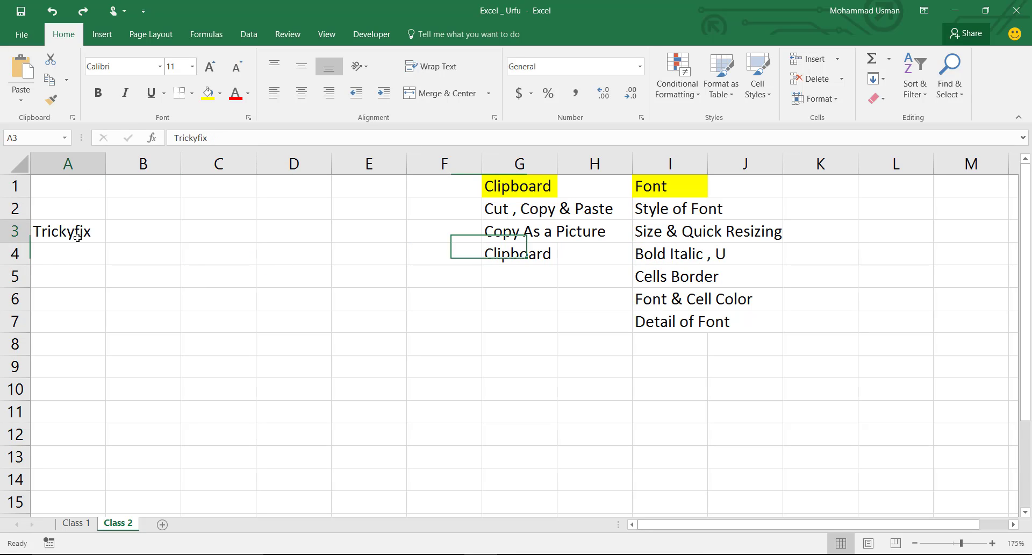
pyautogui.click(98, 92)
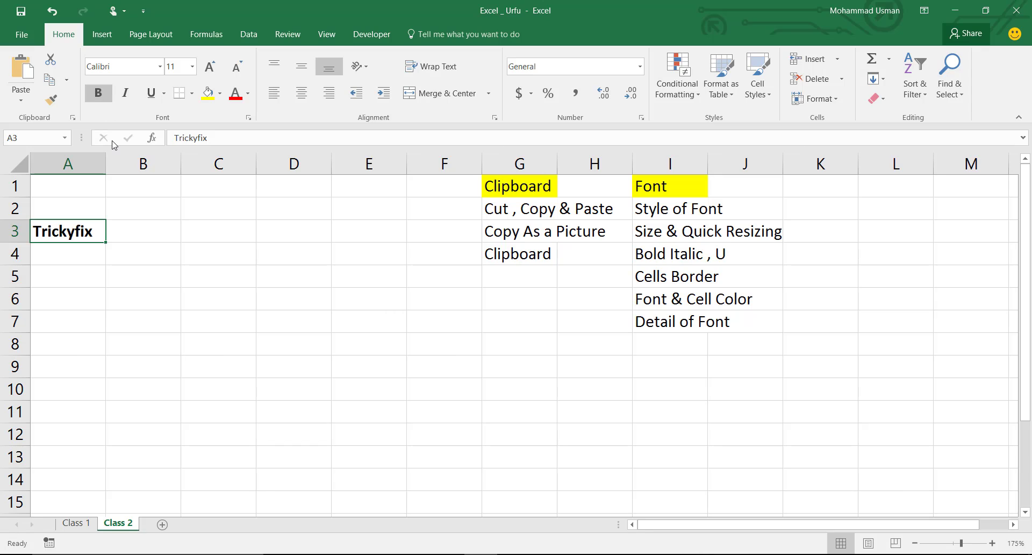
pyautogui.click(131, 94)
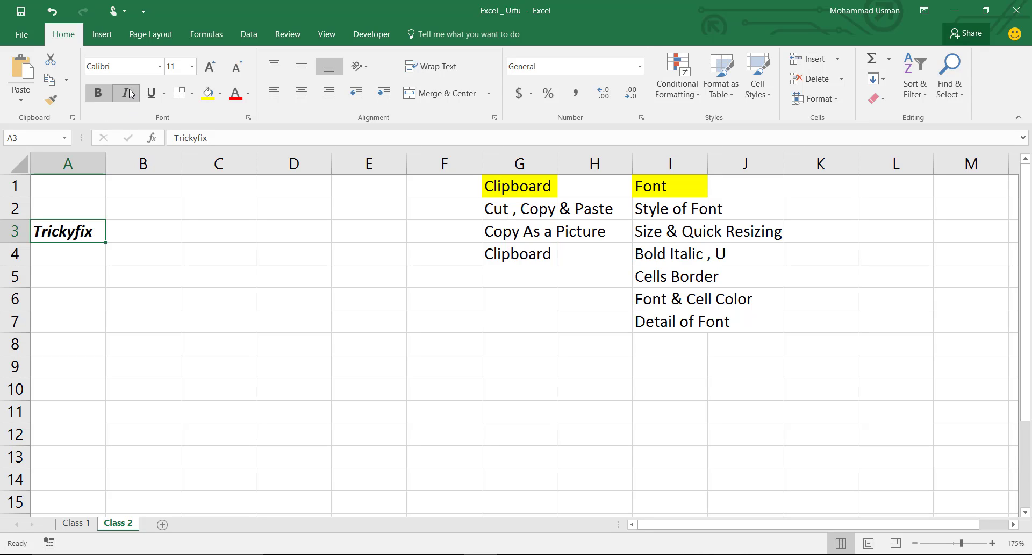
pyautogui.click(151, 93)
pyautogui.click(147, 266)
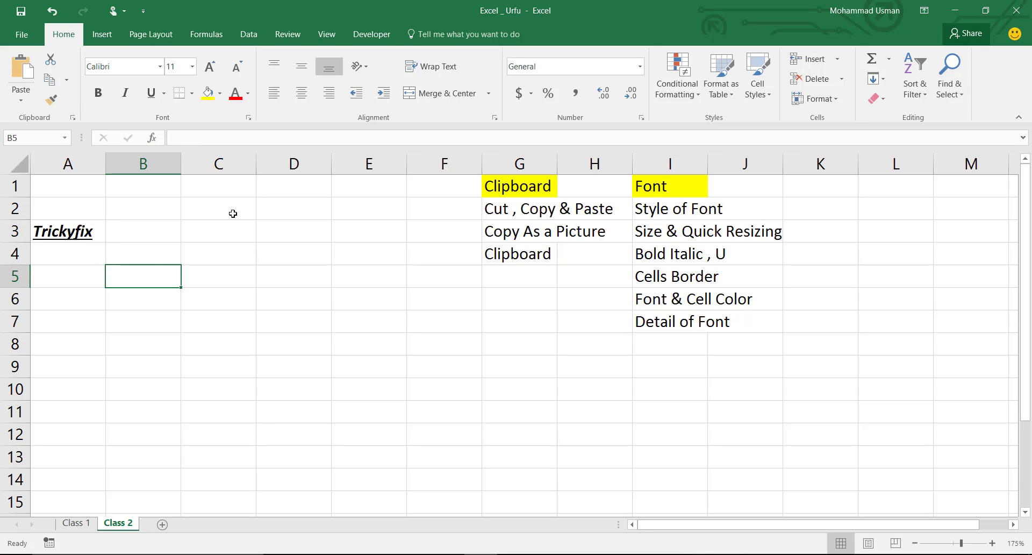
# Give cell A3 a yellow fill and a red font colour
pyautogui.click(78, 232)
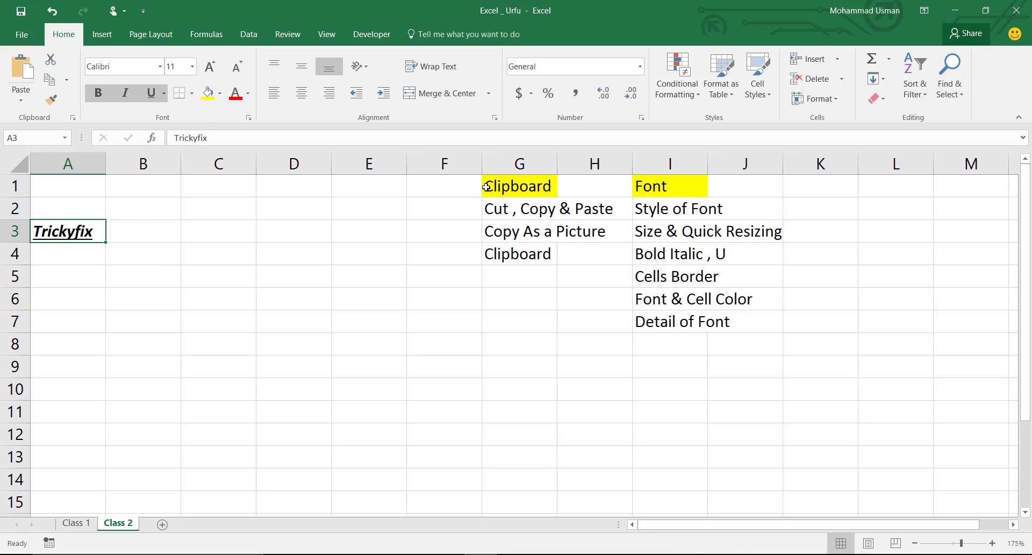
pyautogui.click(208, 93)
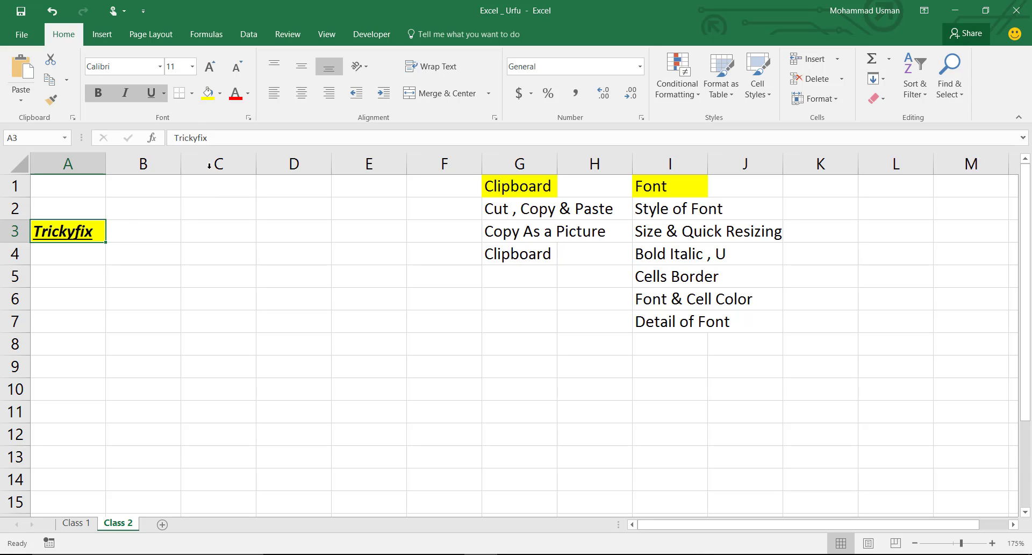
pyautogui.click(236, 93)
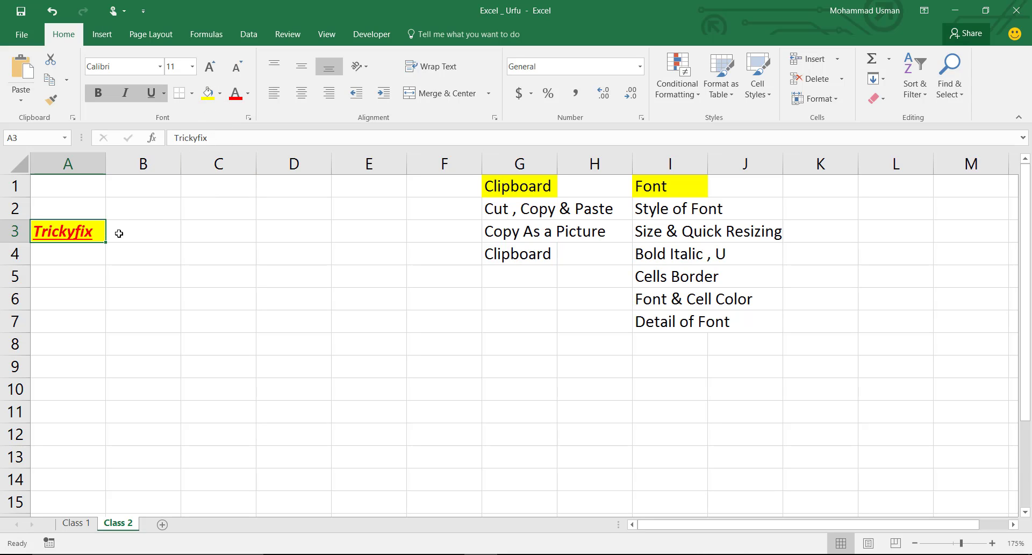
pyautogui.click(84, 274)
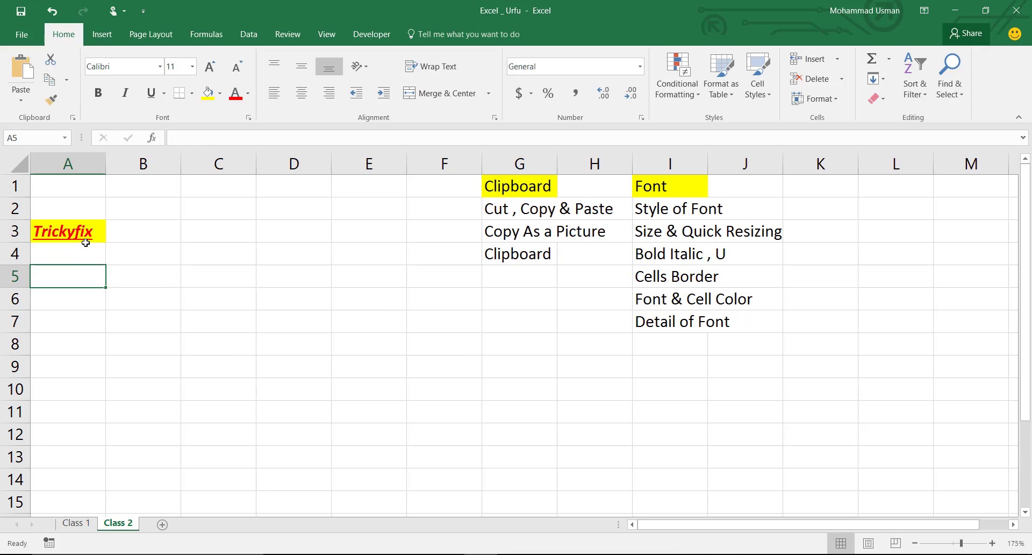
# Fill the range A3:C6 with yellow
pyautogui.click(87, 234)
pyautogui.keyDown('shift'); pyautogui.click(246, 243); pyautogui.keyUp('shift')
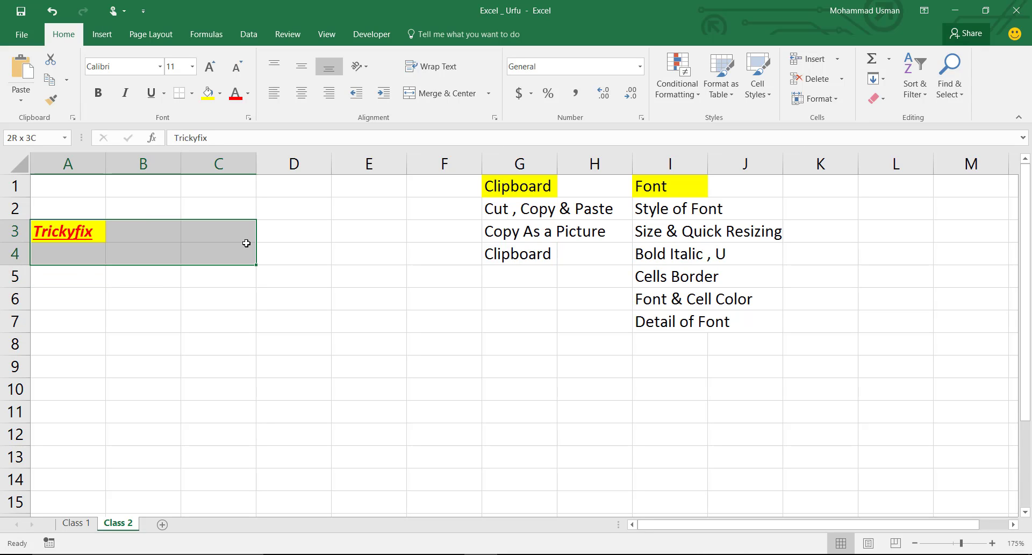
pyautogui.moveTo(246, 243); pyautogui.dragTo(233, 289)
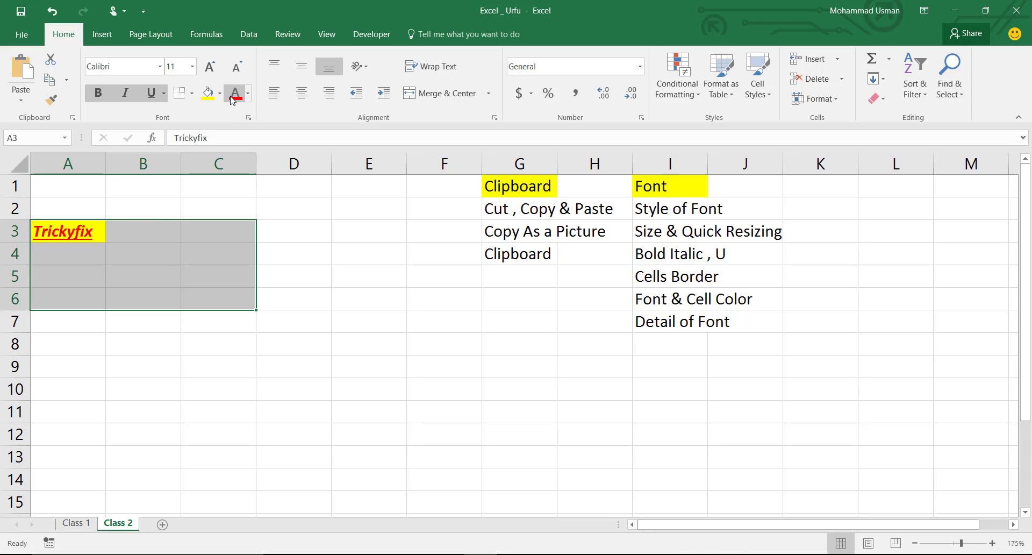
pyautogui.click(207, 92)
pyautogui.click(324, 280)
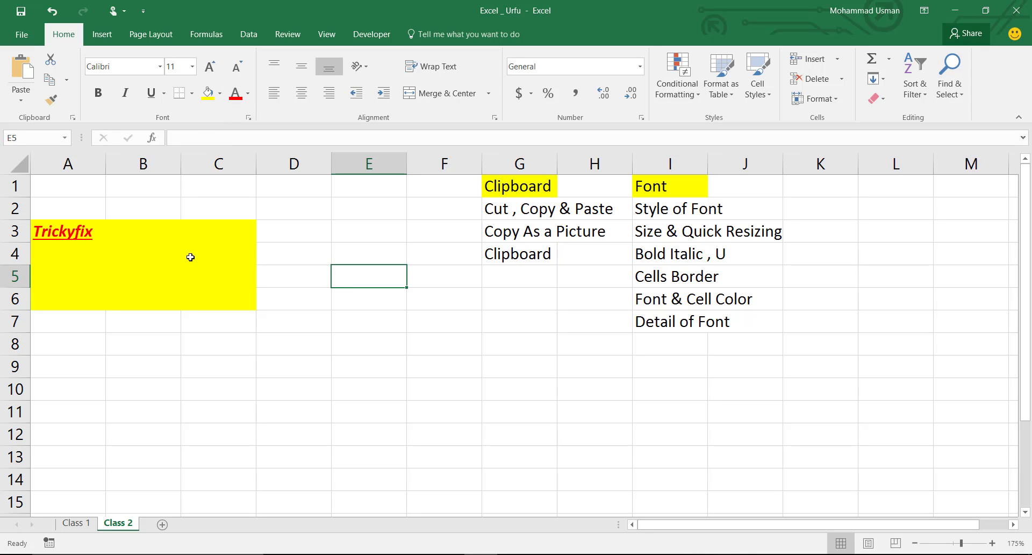
# Undo the yellow range fill and the font colour change, and redo the red font colour
pyautogui.hotkey('ctrl', 'z')
pyautogui.hotkey('ctrl', 'z')
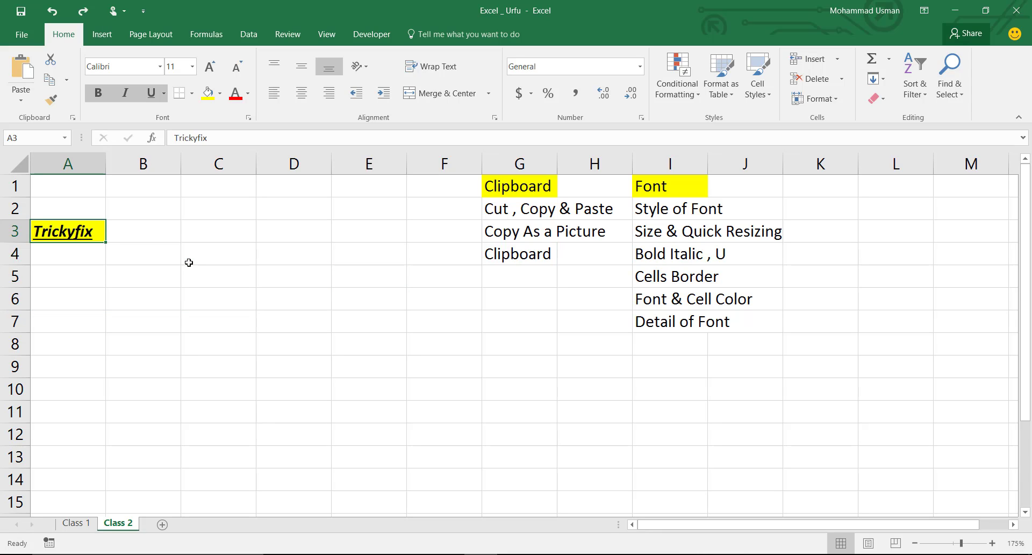
pyautogui.hotkey('ctrl', 'y')
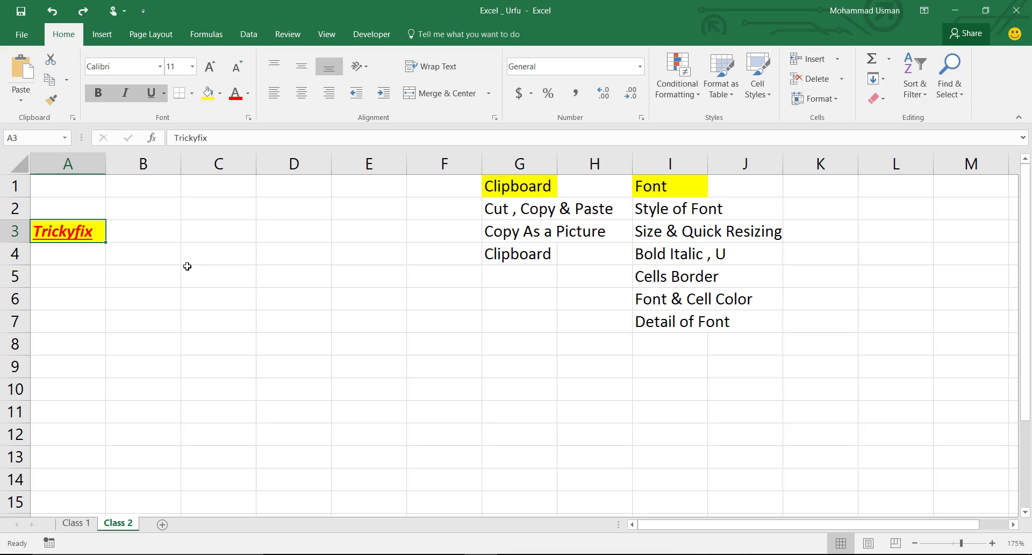
# Apply thick outside borders to cell A3
pyautogui.click(127, 274)
pyautogui.click(93, 227)
pyautogui.click(191, 93)
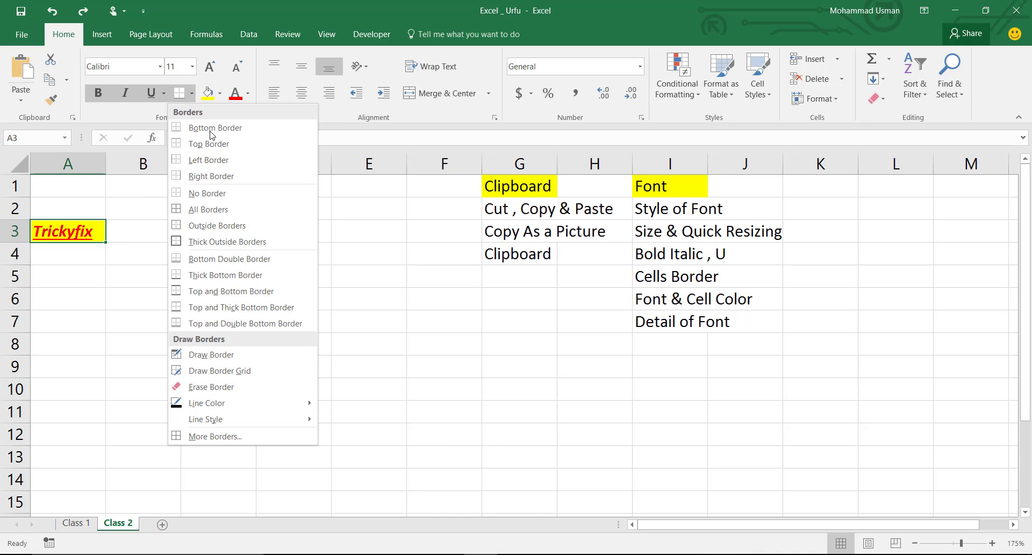
pyautogui.click(224, 243)
pyautogui.click(138, 275)
# Remove all borders from cell A3
pyautogui.click(83, 226)
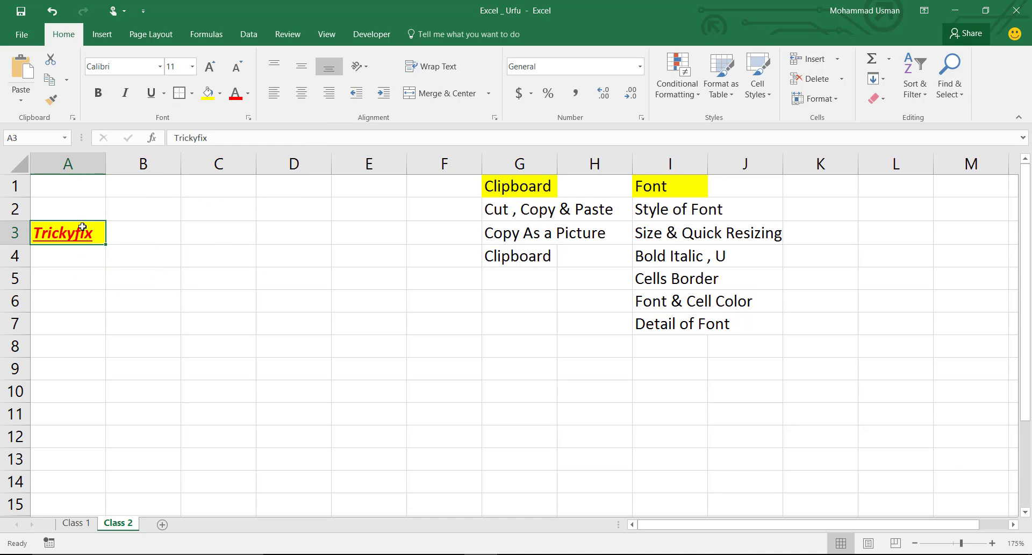
pyautogui.click(191, 93)
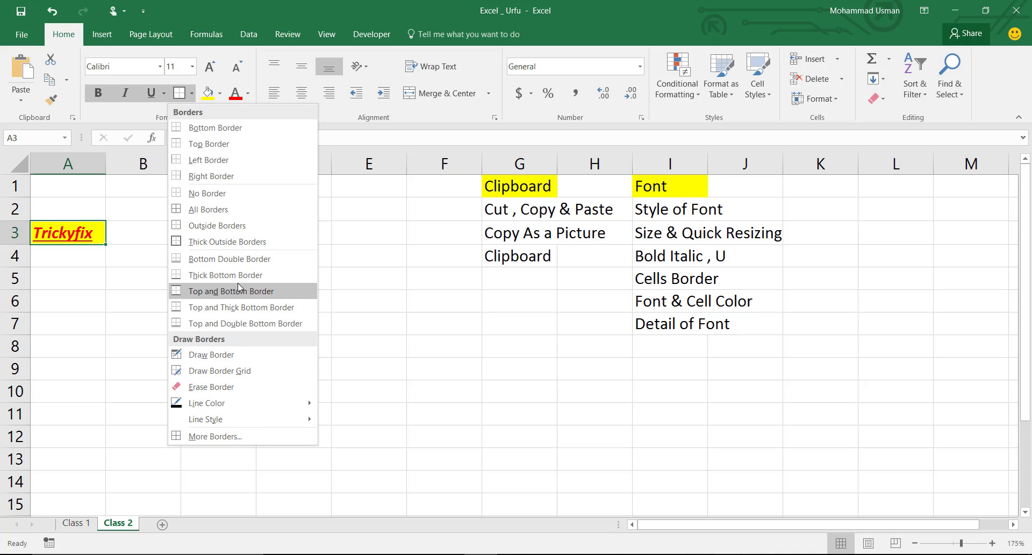
pyautogui.click(218, 193)
pyautogui.click(147, 297)
# Add a heavy dashed left border to cell A3 through the detailed border settings
pyautogui.click(68, 231)
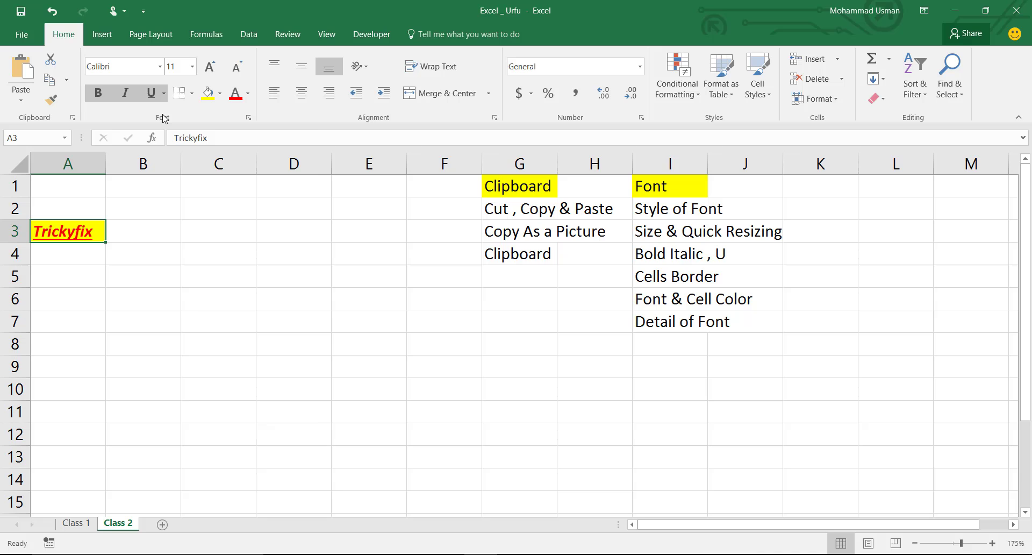
pyautogui.click(192, 94)
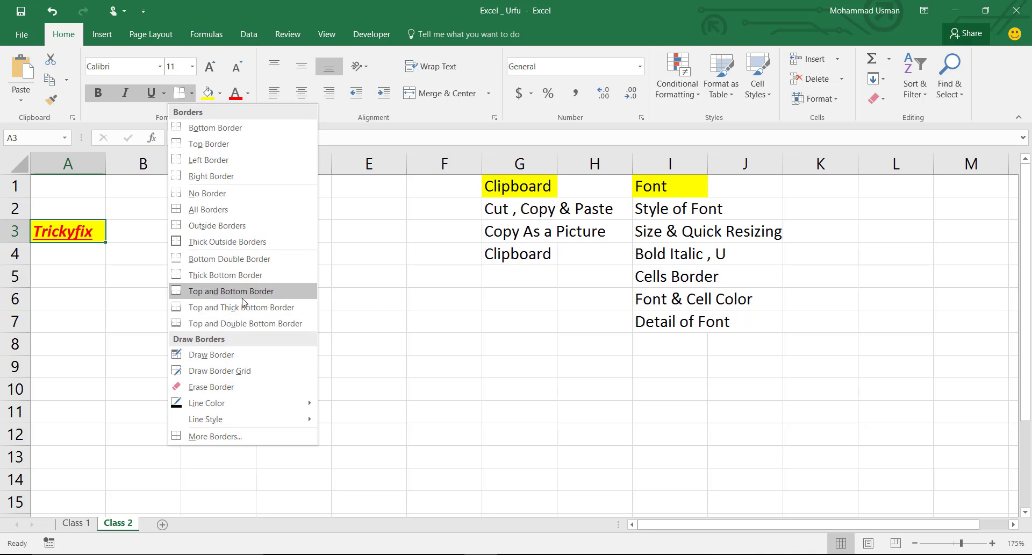
pyautogui.click(230, 437)
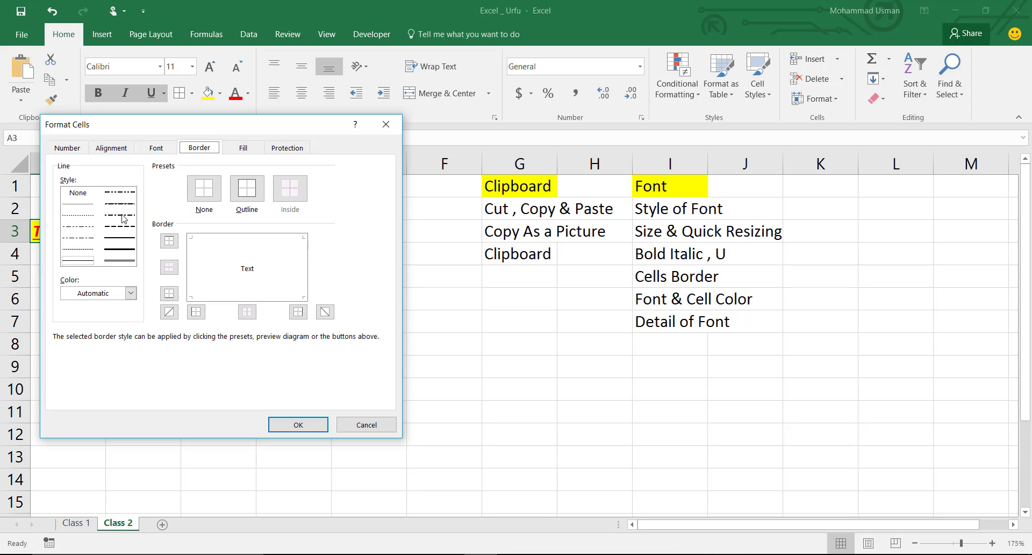
pyautogui.click(120, 226)
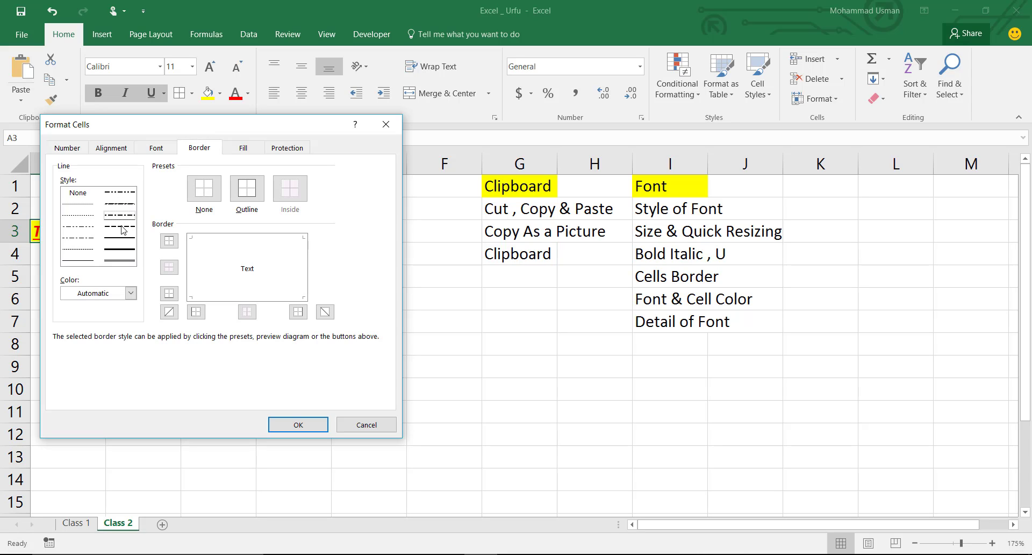
pyautogui.click(110, 151)
pyautogui.click(193, 151)
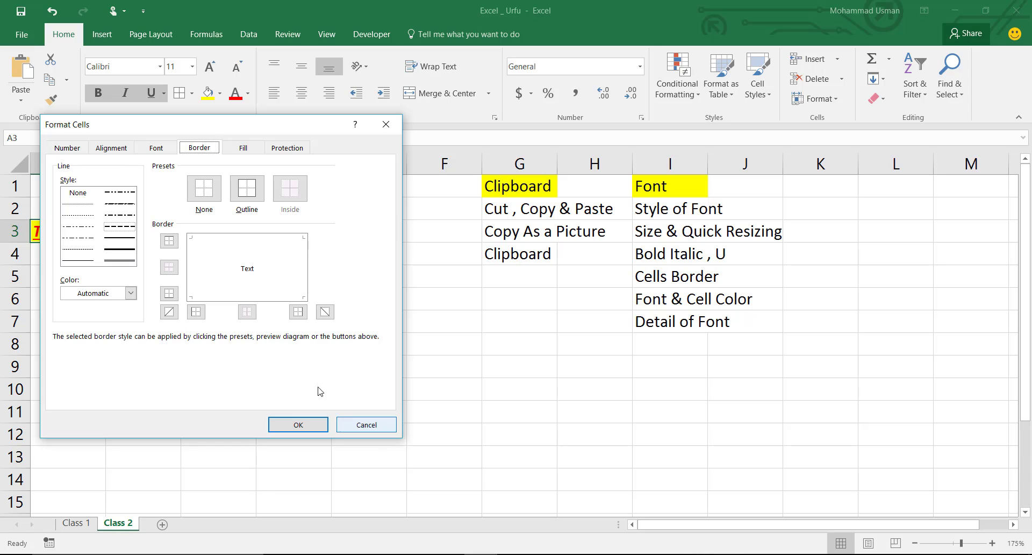
pyautogui.click(353, 426)
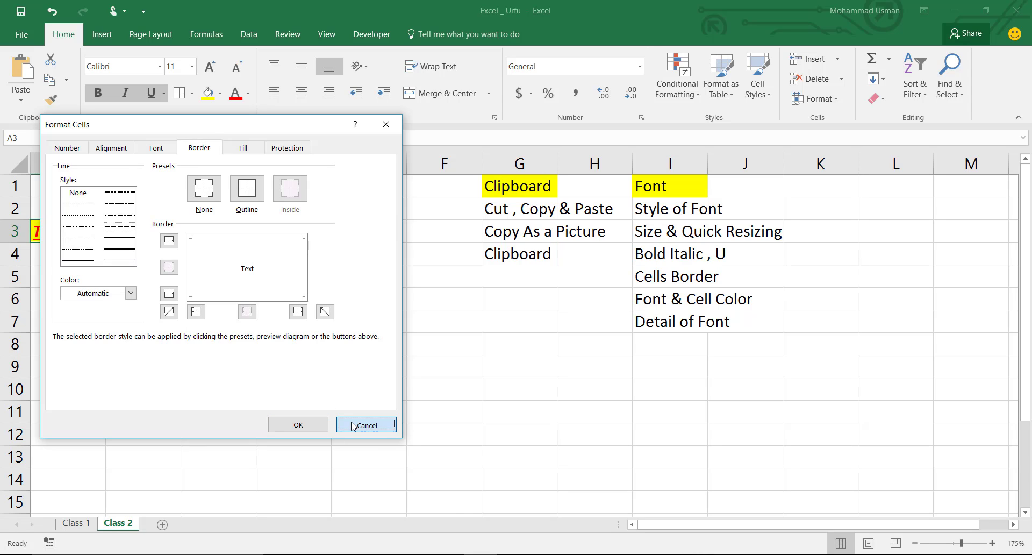
pyautogui.click(193, 248)
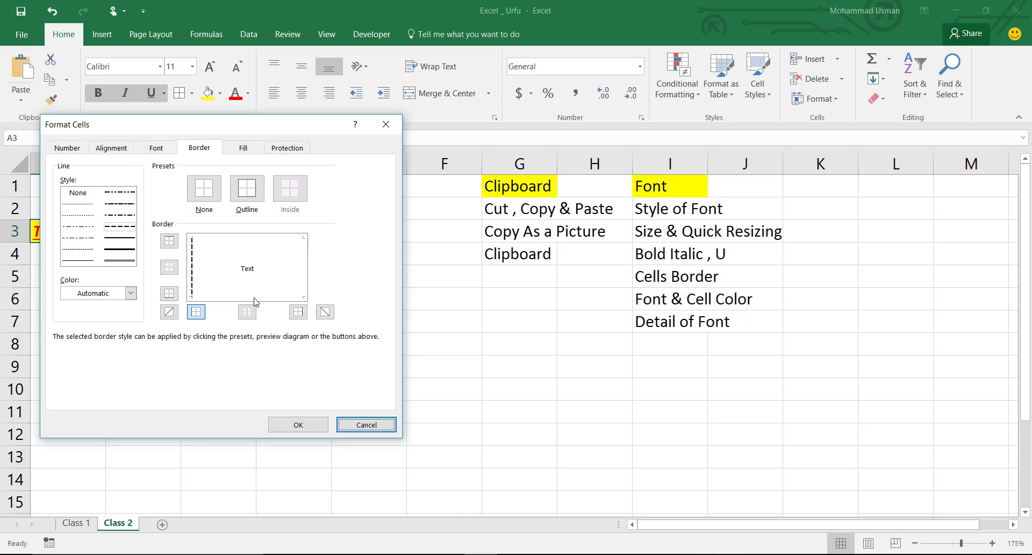
pyautogui.click(316, 429)
pyautogui.click(94, 272)
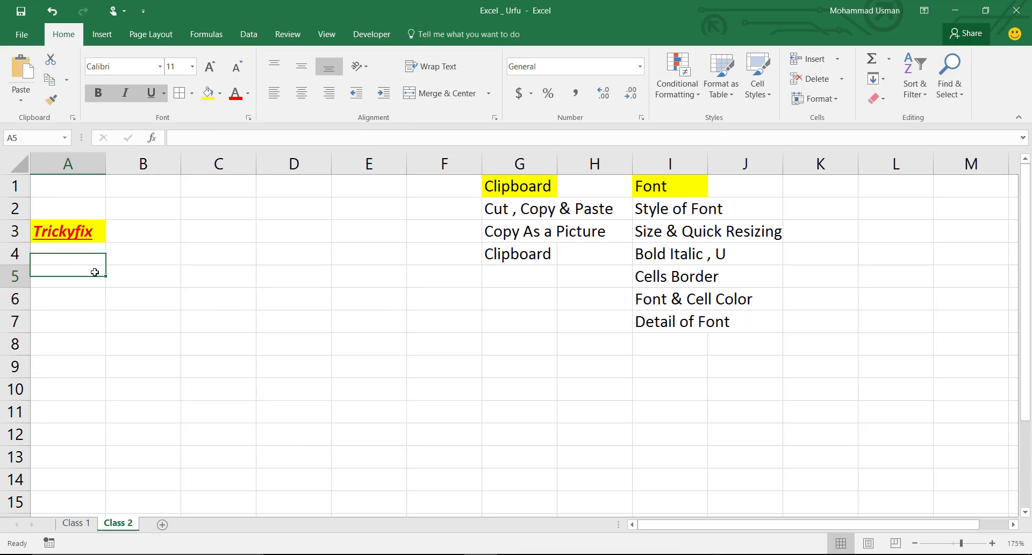
pyautogui.click(63, 232)
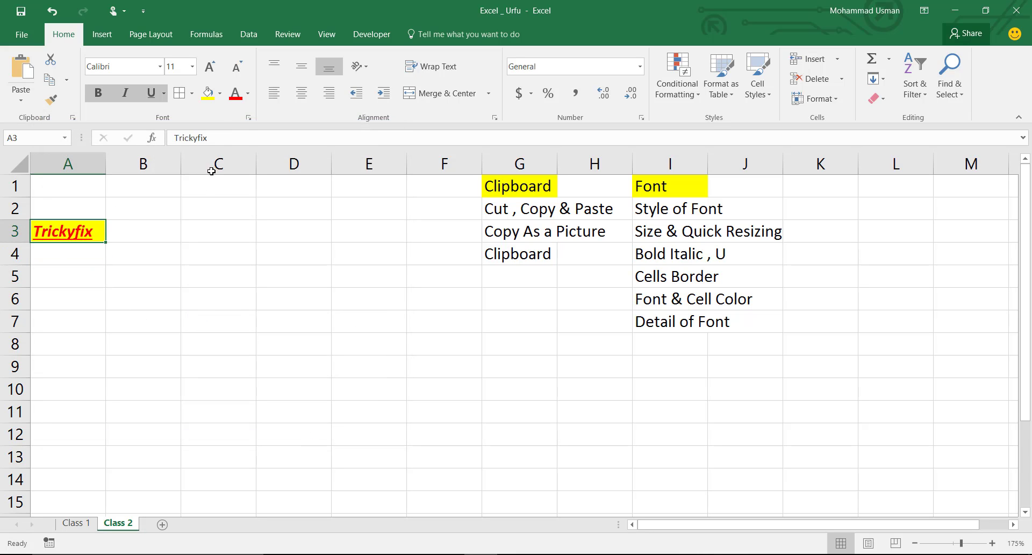
pyautogui.click(124, 258)
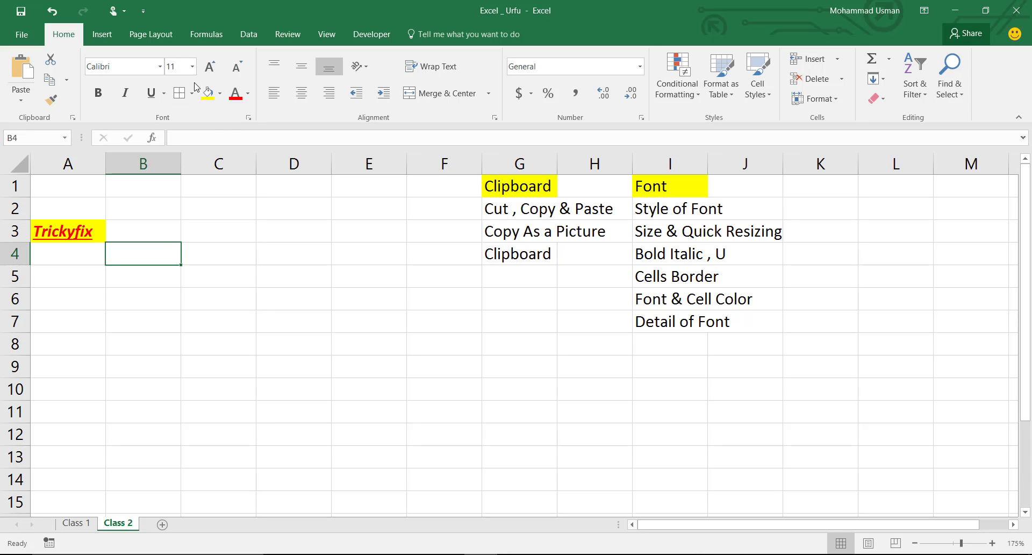
pyautogui.click(78, 235)
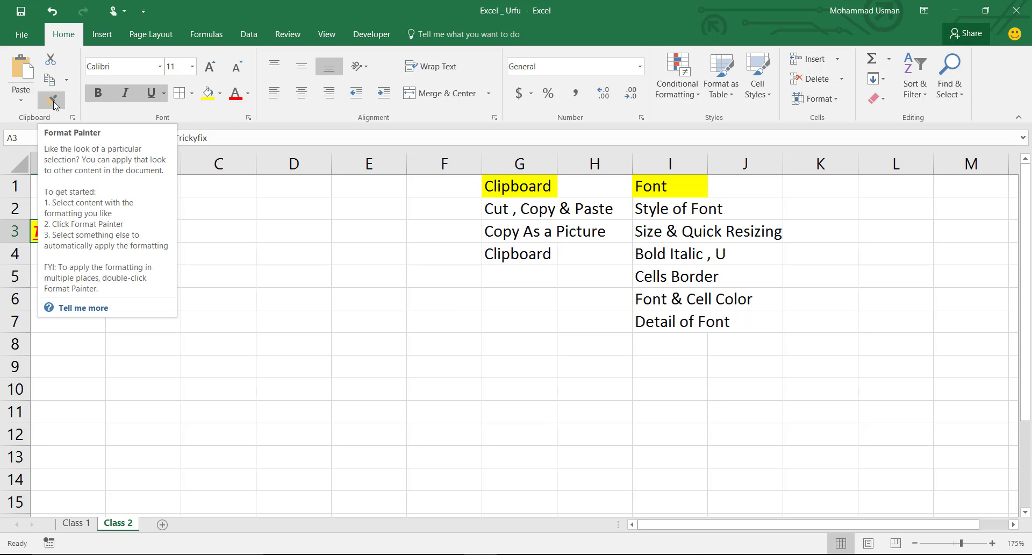
pyautogui.click(261, 307)
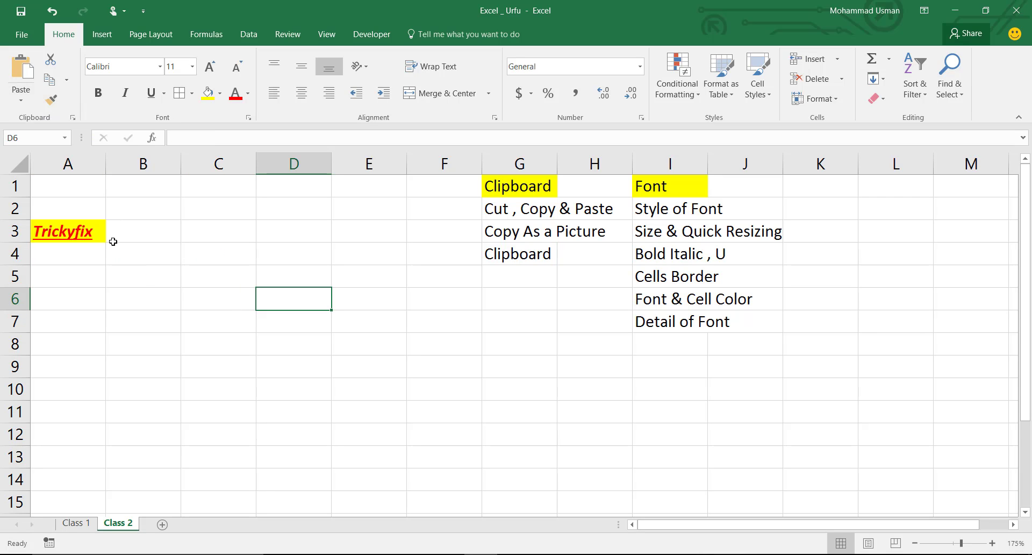
# Enter the text "learn tricks to fix" in cell C3
pyautogui.click(243, 229)
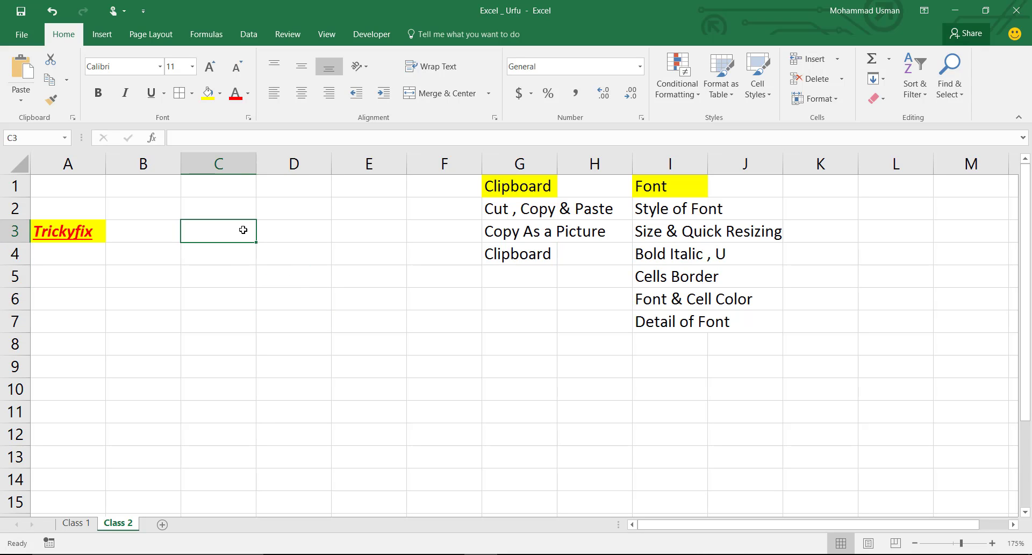
pyautogui.write('learn t')
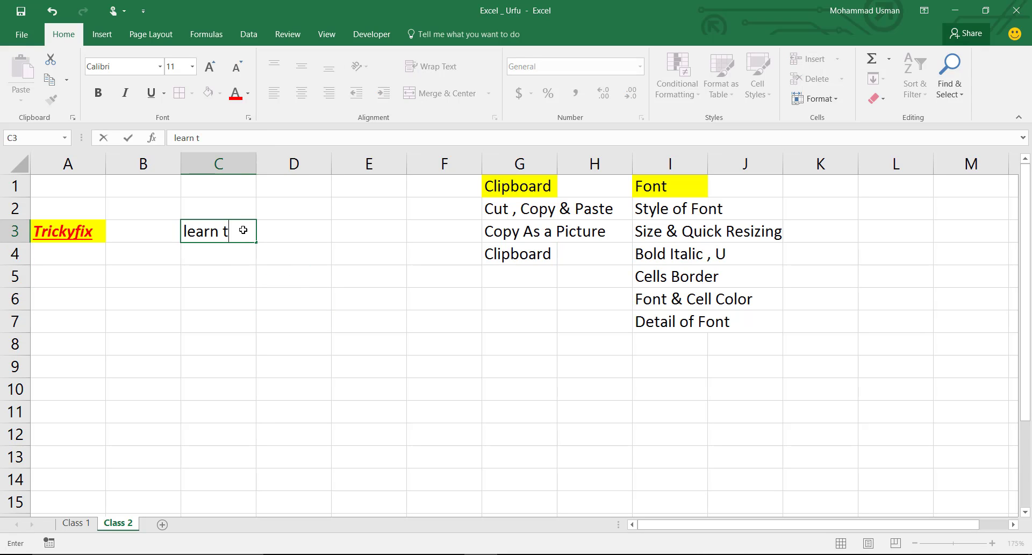
pyautogui.write('ricks to ')
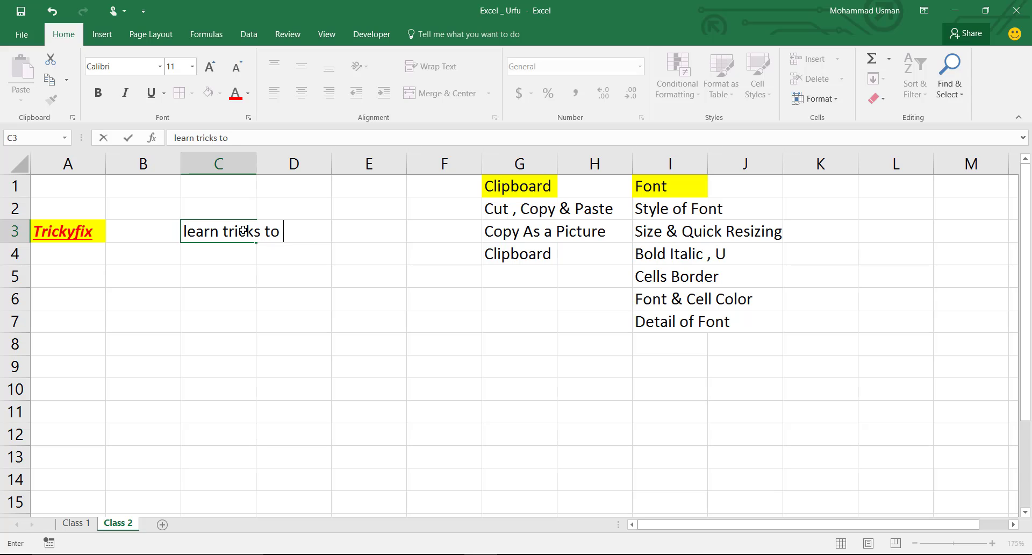
pyautogui.write('fix')
pyautogui.press('Return')
# Give cell C3 a yellow fill and make its text red and italic
pyautogui.click(244, 230)
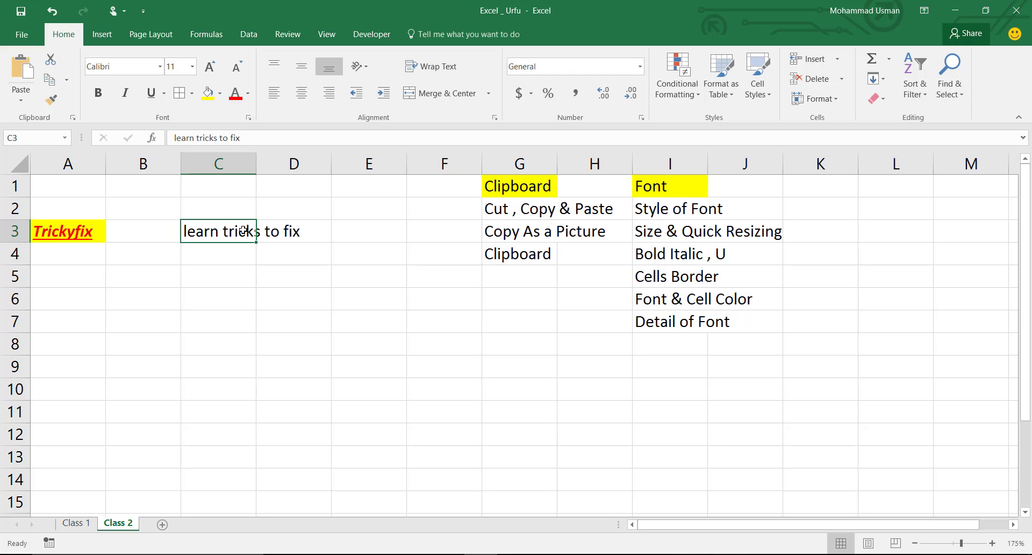
pyautogui.click(207, 92)
pyautogui.click(234, 95)
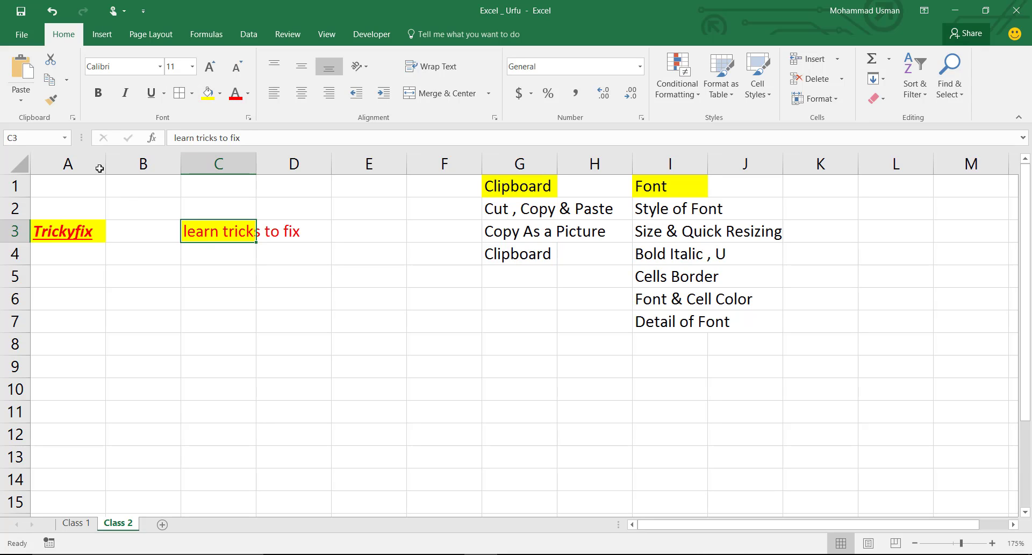
pyautogui.click(125, 93)
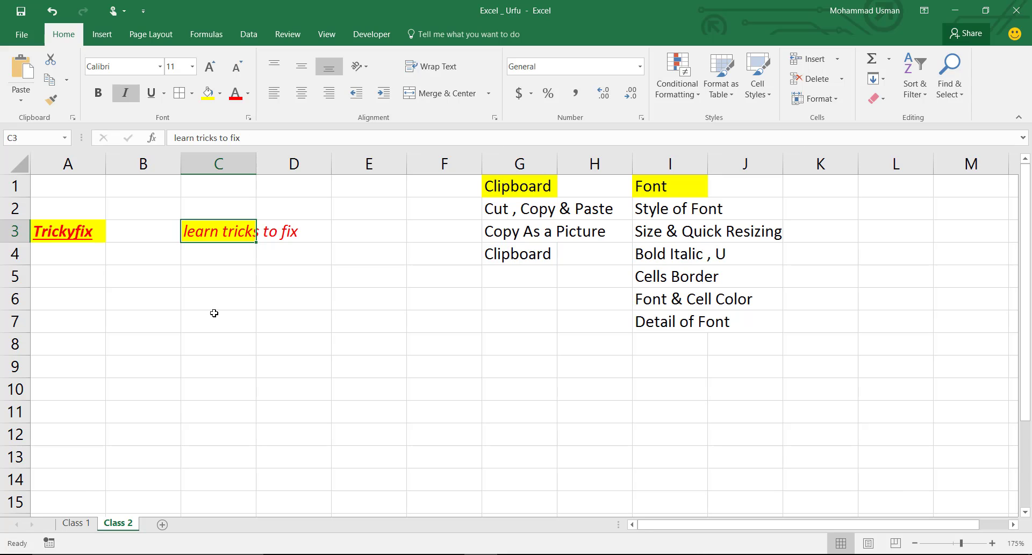
# Undo the italic, red font colour and yellow fill on cell C3
pyautogui.hotkey('ctrl', 'z')
pyautogui.hotkey('ctrl', 'z')
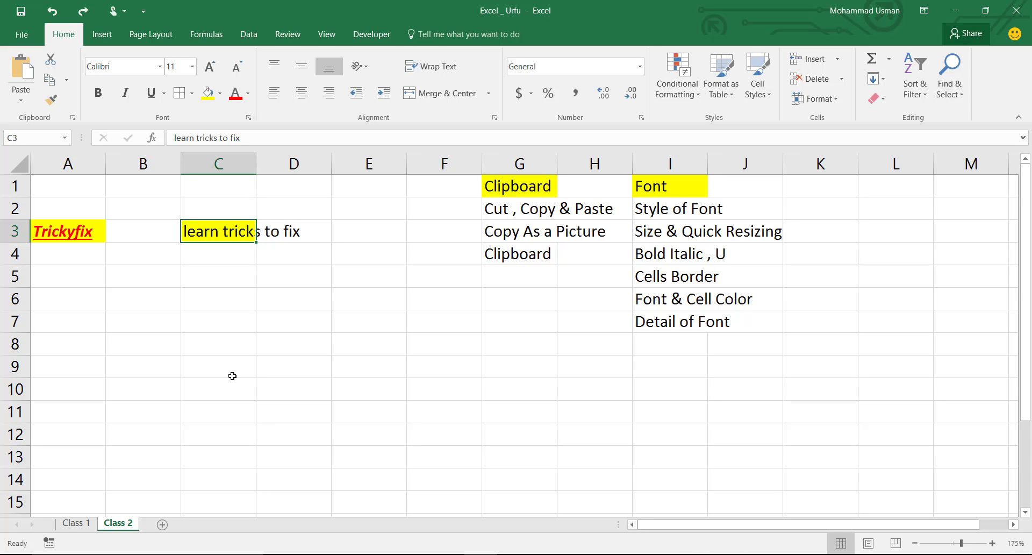
pyautogui.hotkey('ctrl', 'z')
# AutoFit column C to the width of its text and select cell C3
pyautogui.click(232, 376)
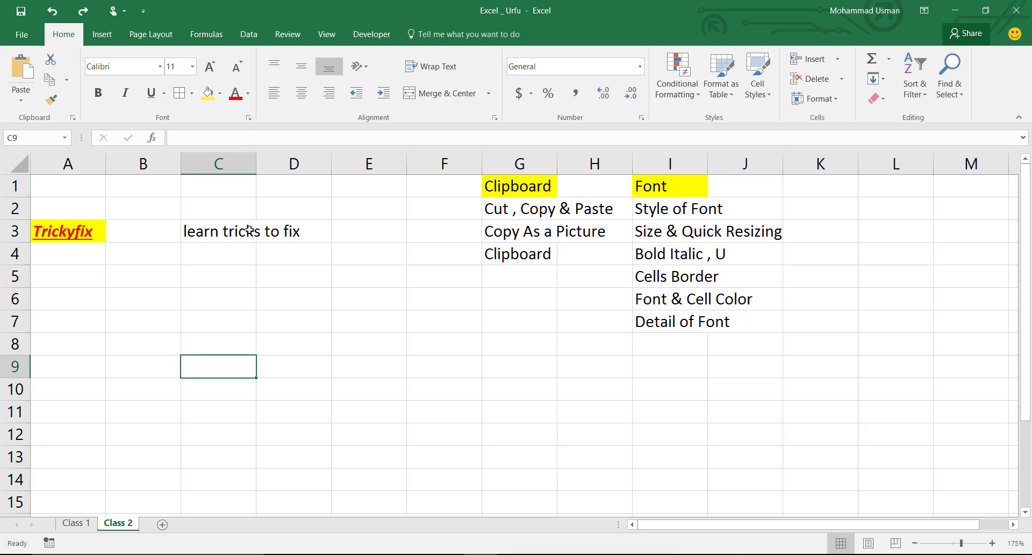
pyautogui.doubleClick(255, 163)
pyautogui.click(288, 228)
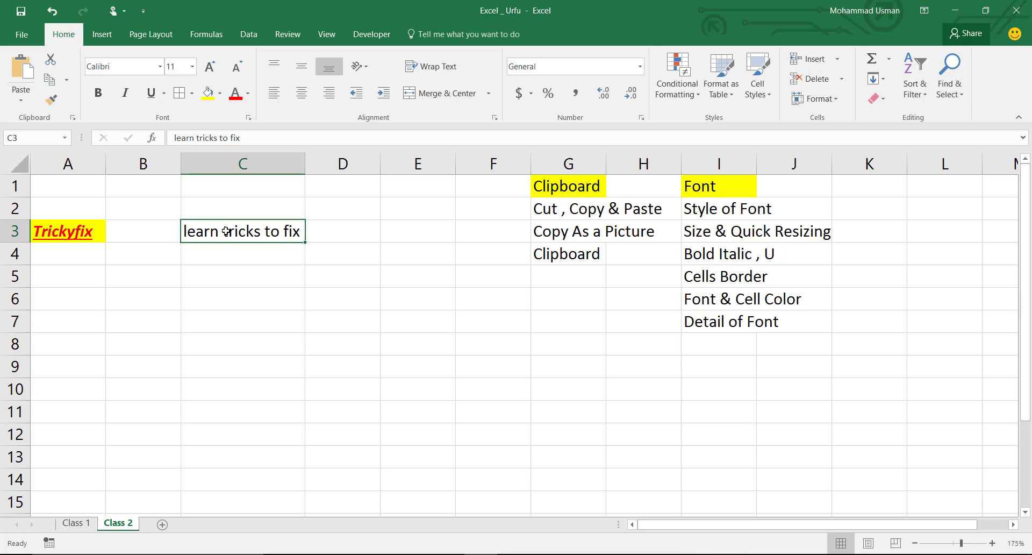
# Copy the formatting of cell A3 onto cell C3 with Format Painter
pyautogui.click(76, 231)
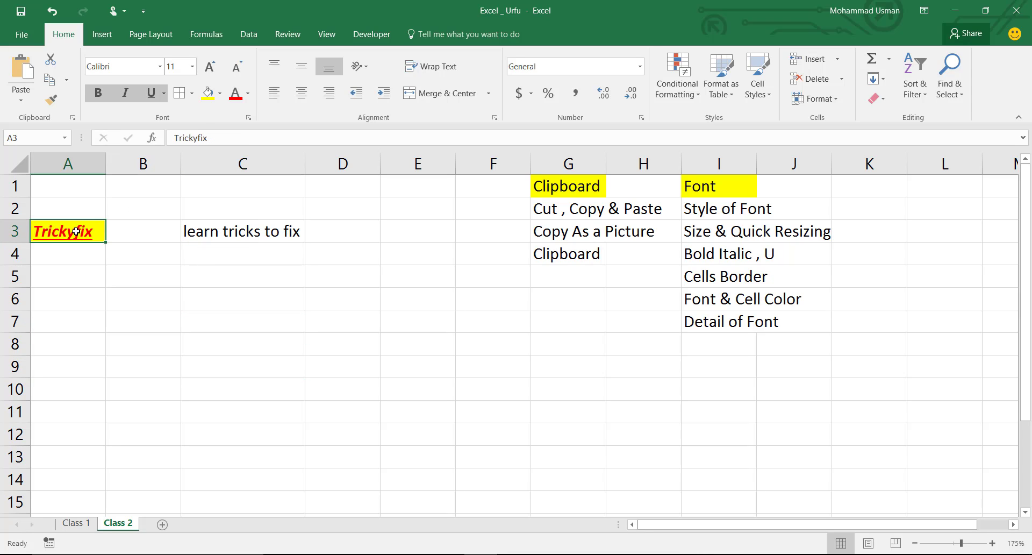
pyautogui.click(52, 100)
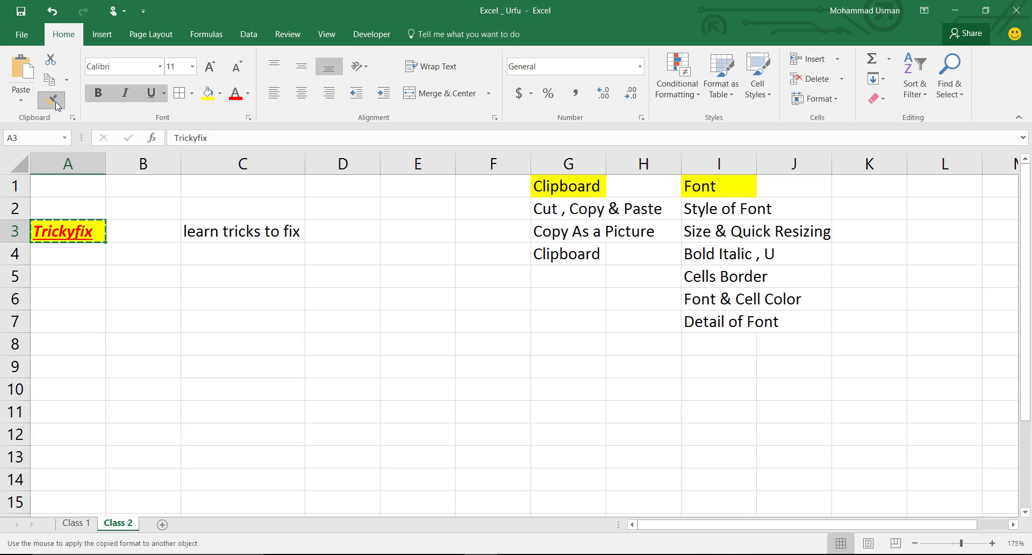
pyautogui.click(226, 231)
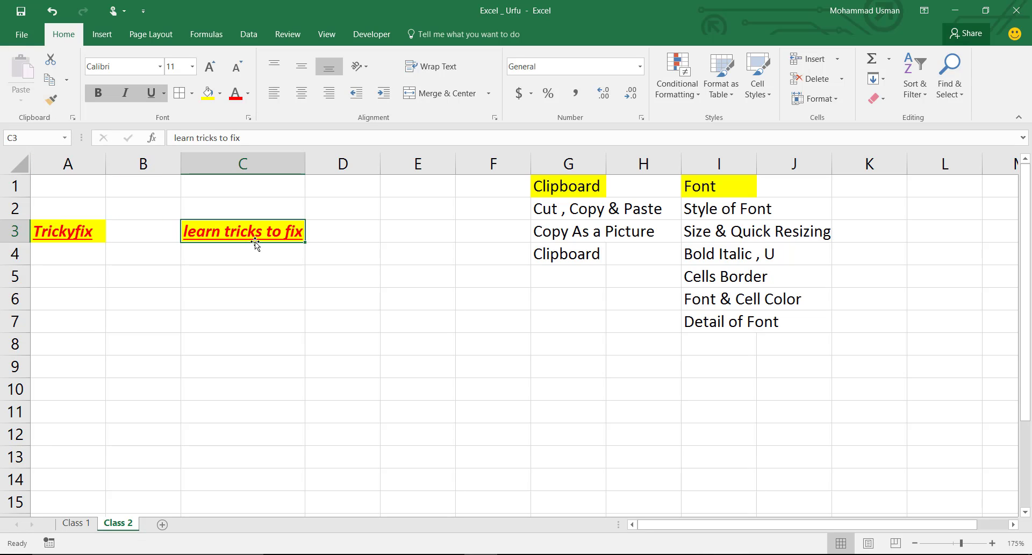
pyautogui.click(175, 290)
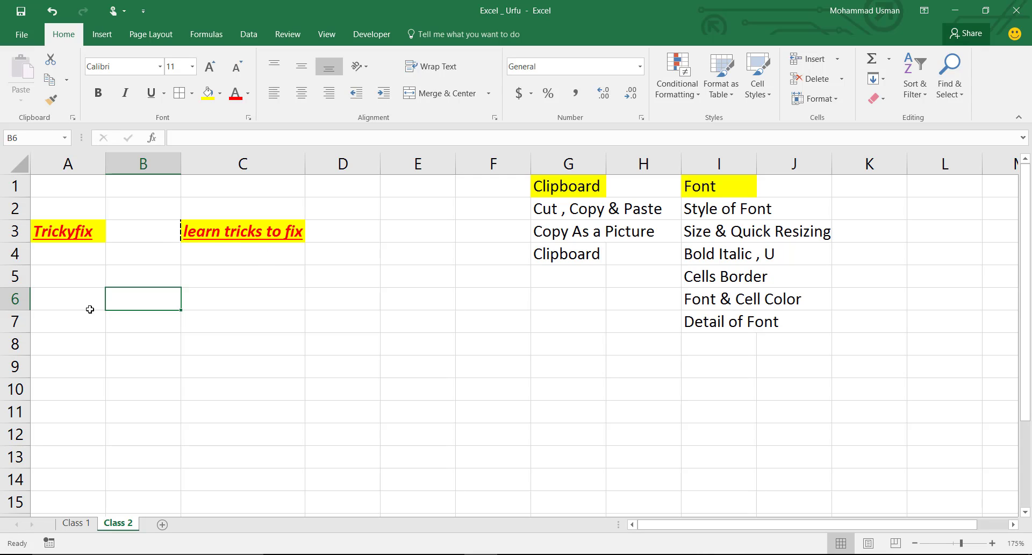
pyautogui.click(70, 274)
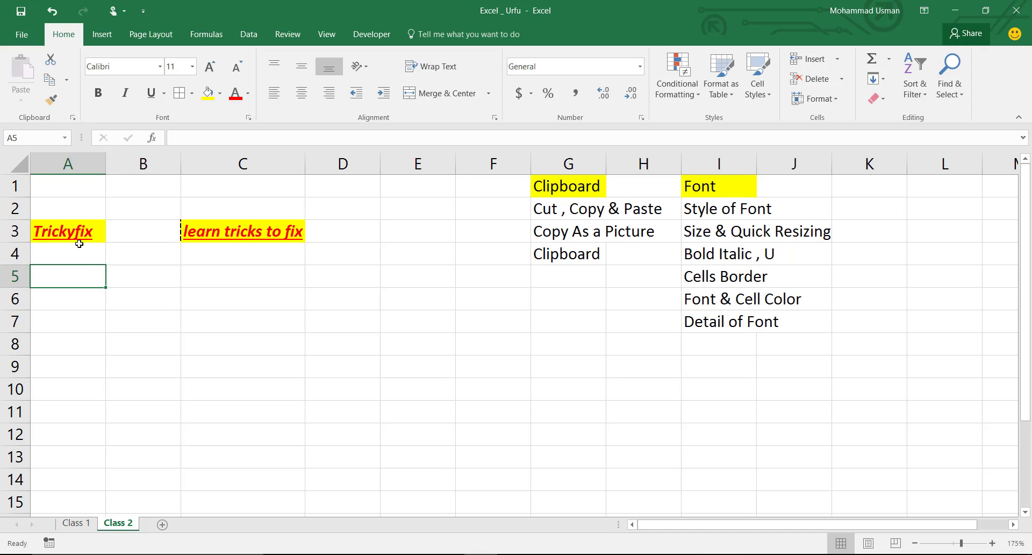
pyautogui.press('Return')
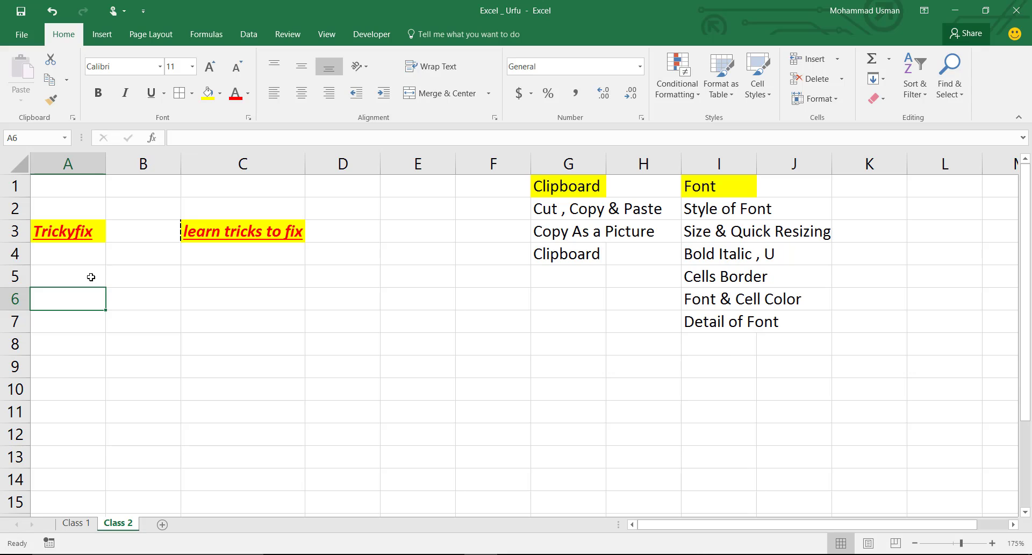
pyautogui.click(81, 254)
# Copy the Trickyfix cell A3 and paste it back onto the same cell with the standard Paste option
pyautogui.click(79, 235)
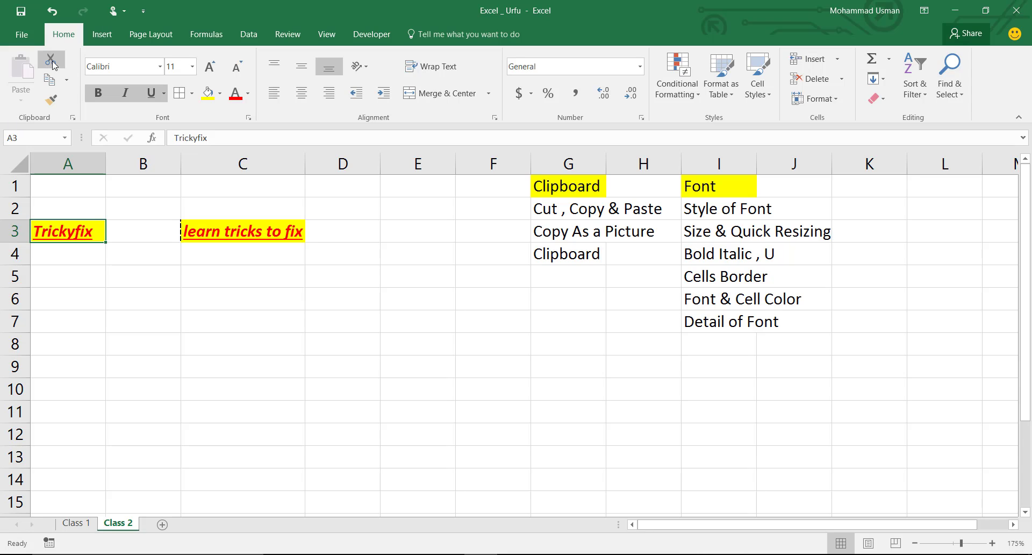
pyautogui.click(49, 80)
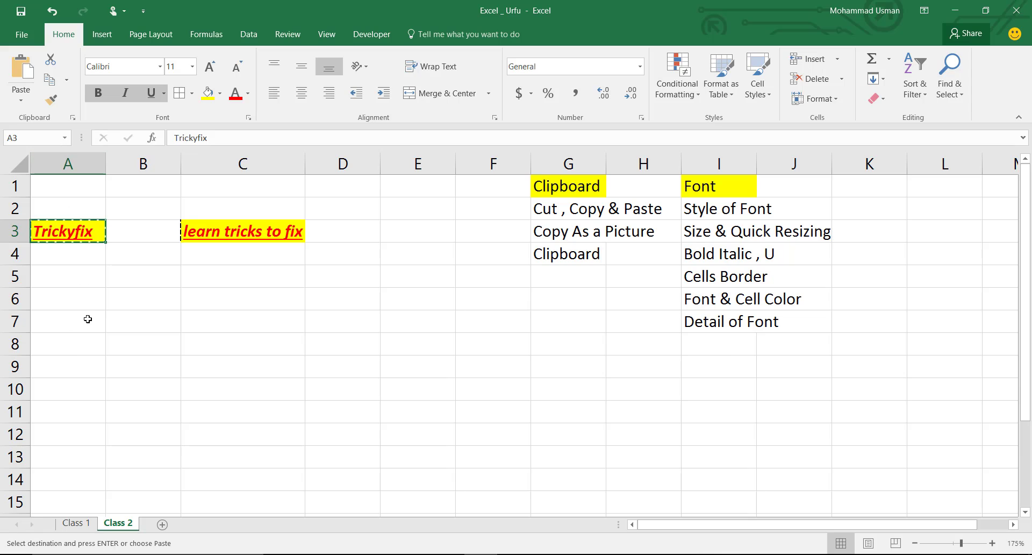
pyautogui.click(20, 97)
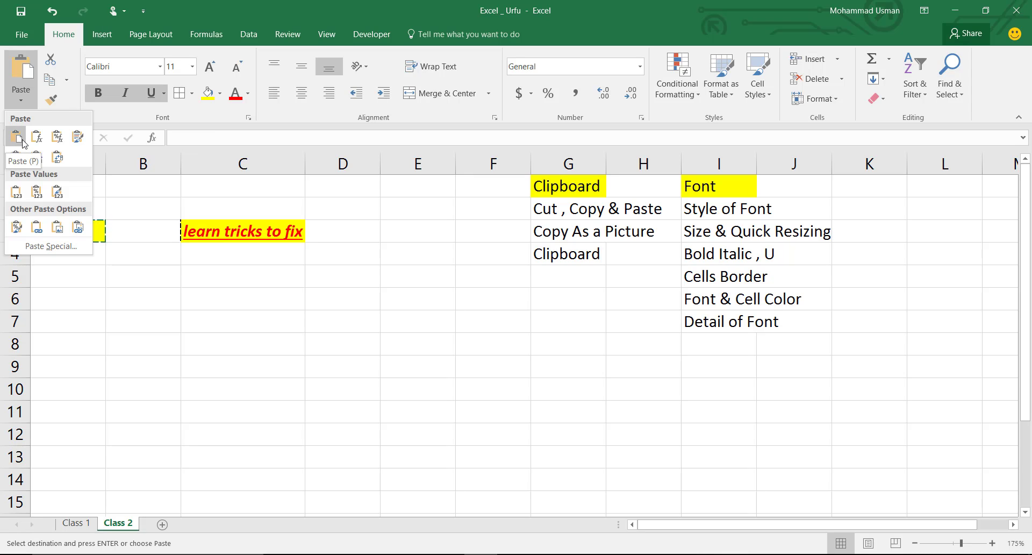
pyautogui.click(22, 141)
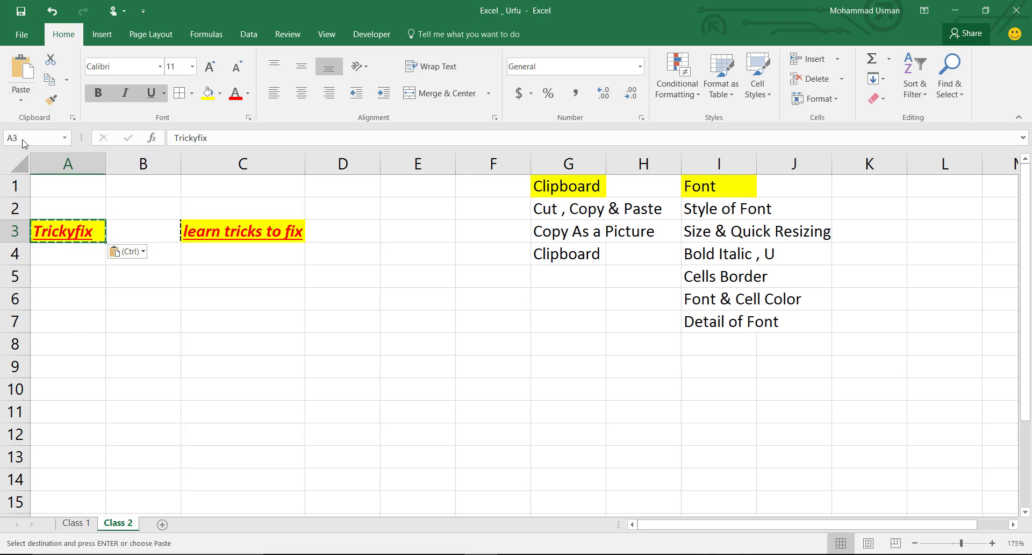
# Move the Trickyfix cell from A3 to C6 using Cut and the standard Paste option
pyautogui.click(84, 273)
pyautogui.click(75, 231)
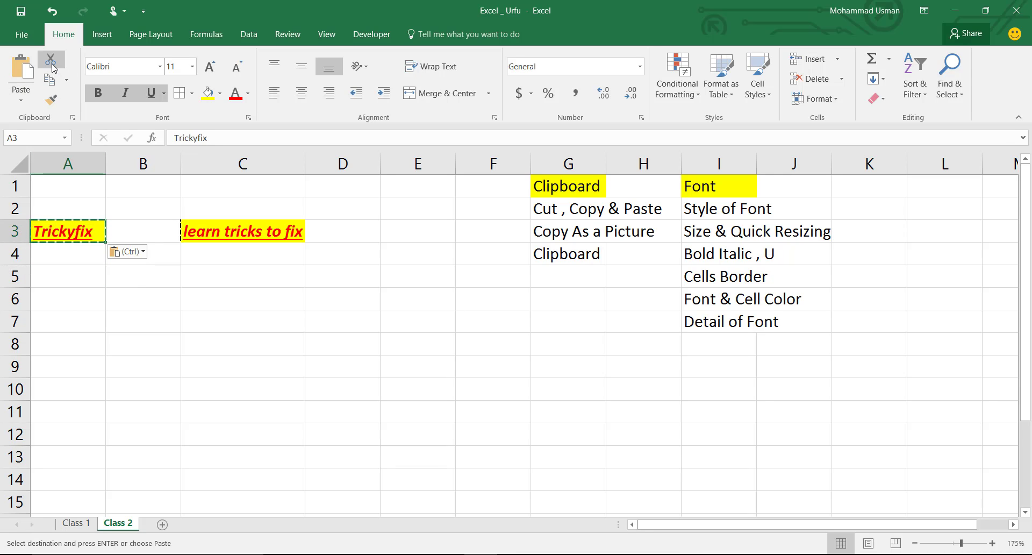
pyautogui.click(52, 65)
pyautogui.click(22, 104)
pyautogui.click(156, 316)
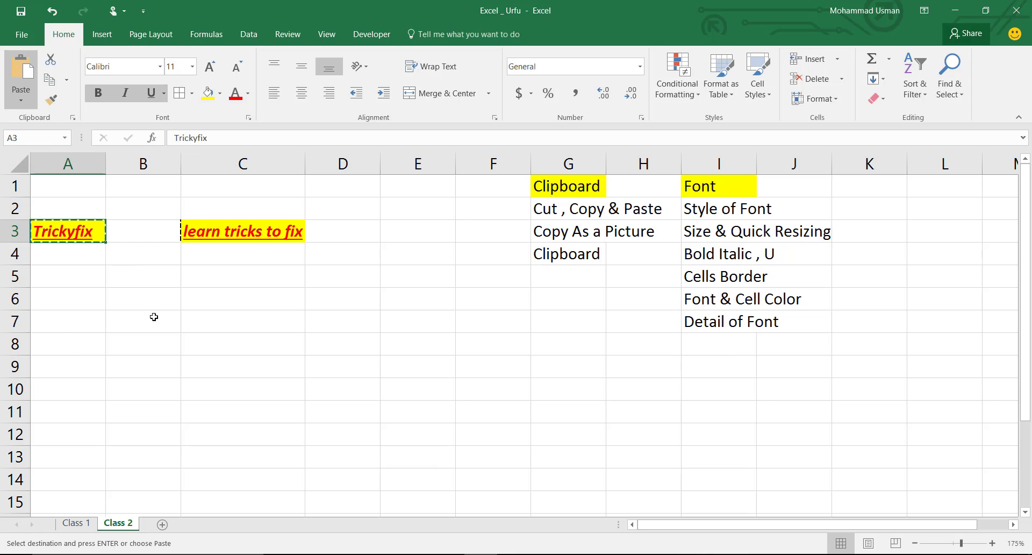
pyautogui.click(154, 300)
pyautogui.click(241, 297)
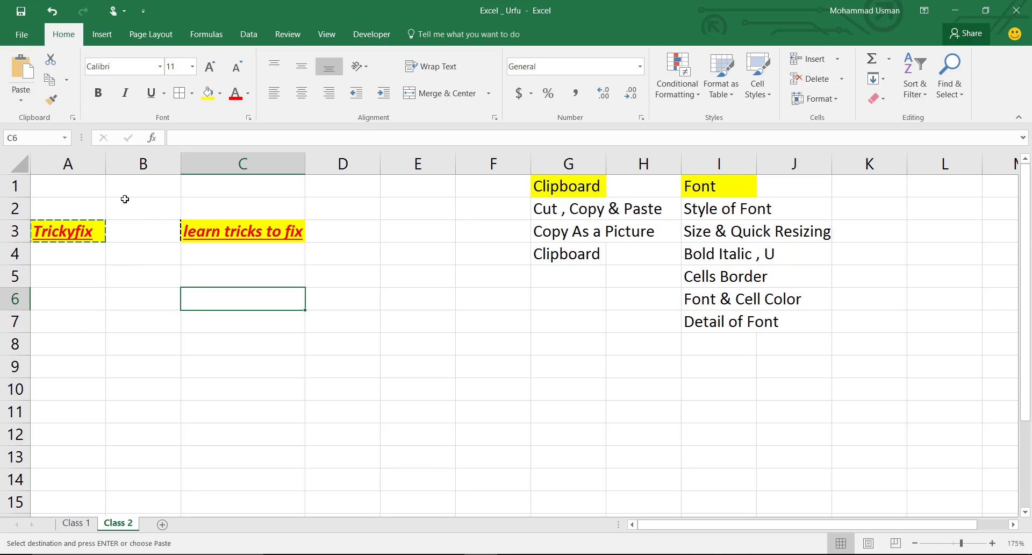
pyautogui.click(21, 100)
pyautogui.click(17, 136)
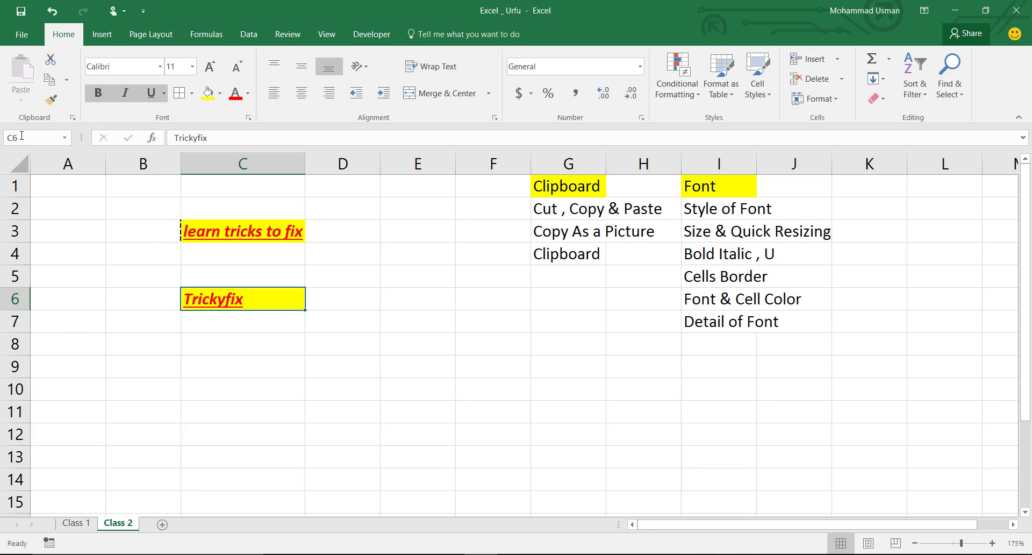
pyautogui.click(183, 344)
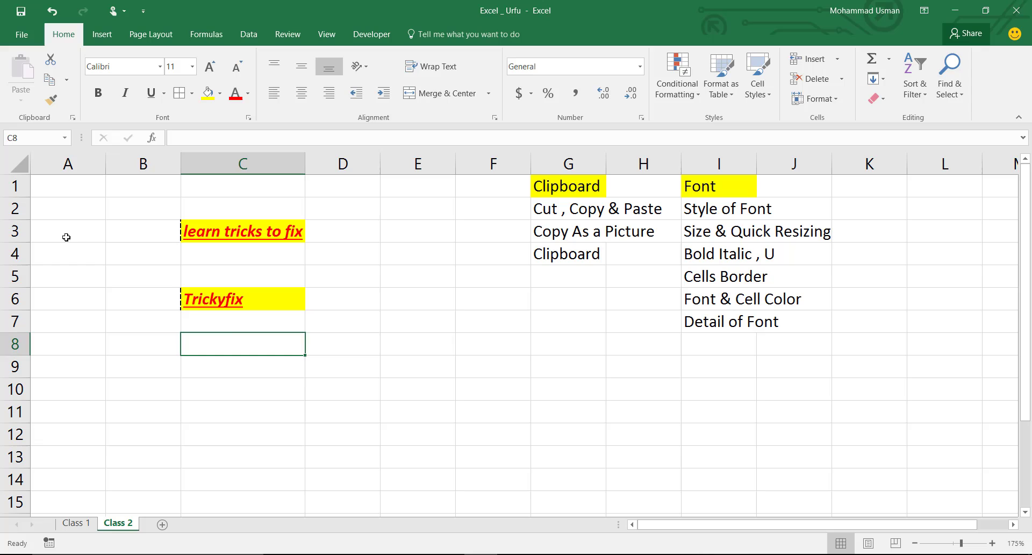
# Place the Trickyfix cell C6 on the clipboard and view the available paste options without pasting
pyautogui.click(219, 299)
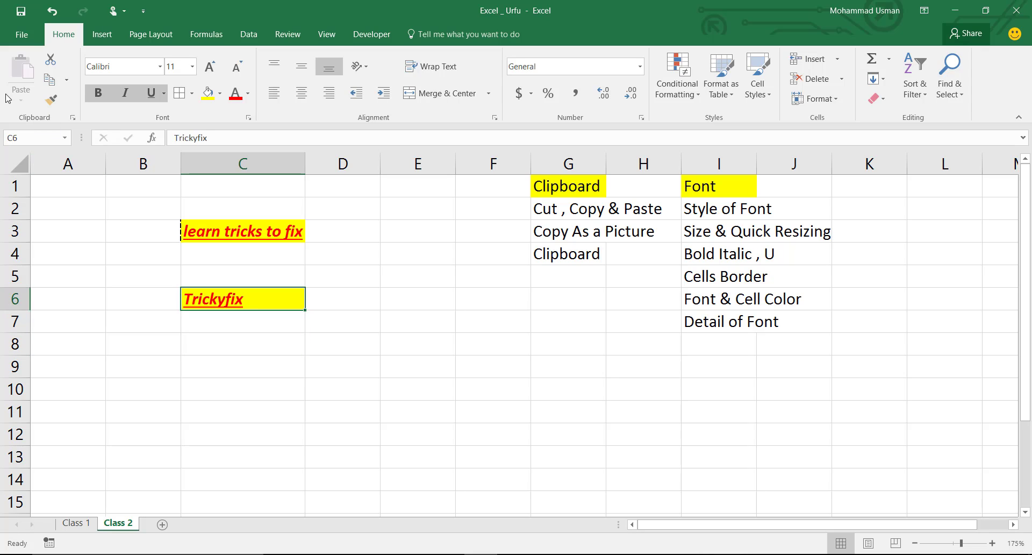
pyautogui.click(52, 61)
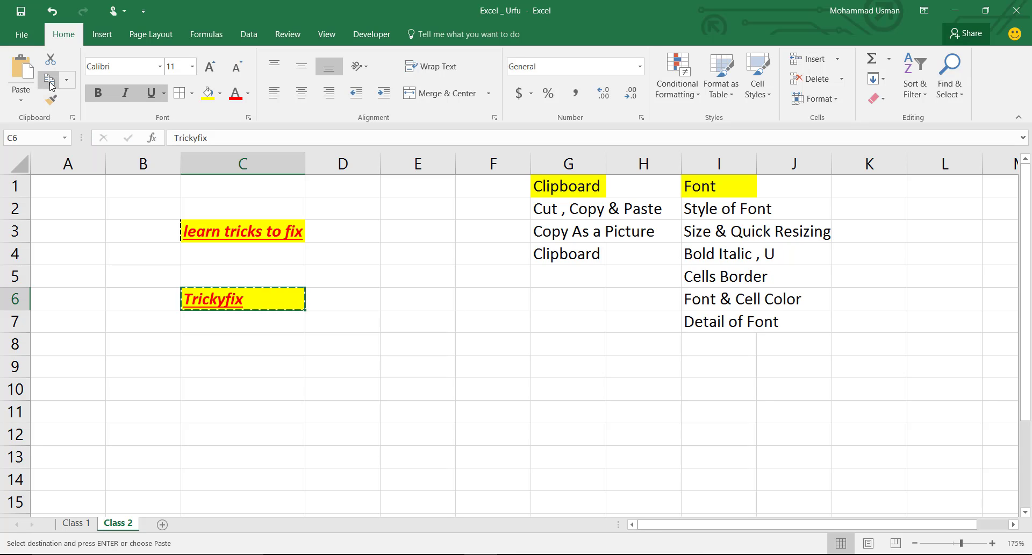
pyautogui.click(29, 99)
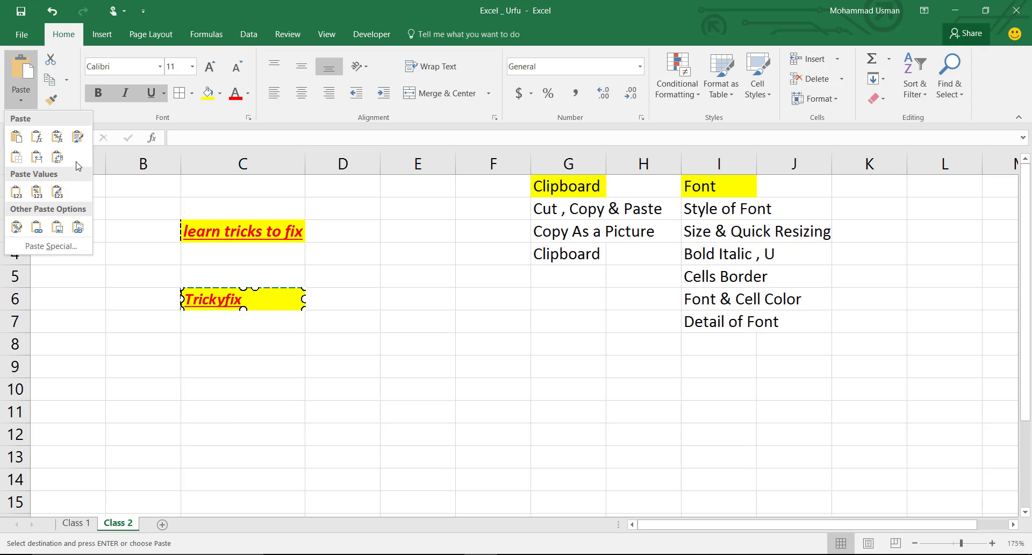
pyautogui.click(106, 407)
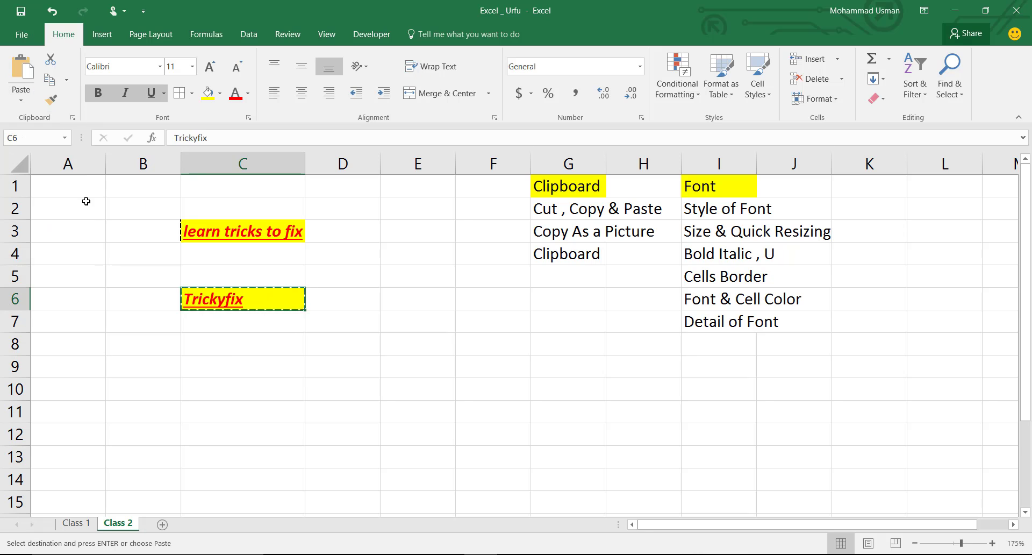
# Open the Clipboard pane, select cell C3 and cancel the pending paste of cell C6
pyautogui.click(73, 117)
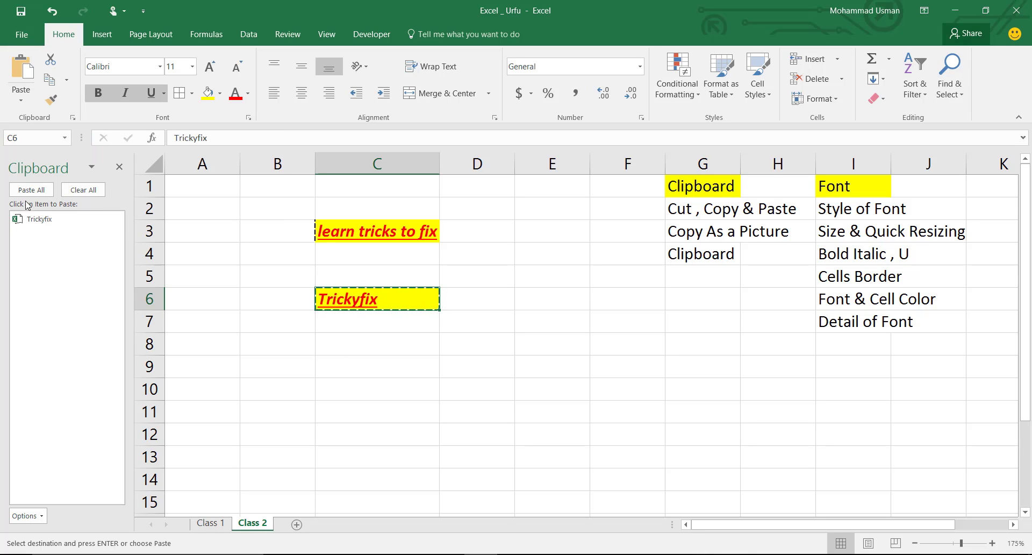
pyautogui.click(92, 167)
pyautogui.click(216, 228)
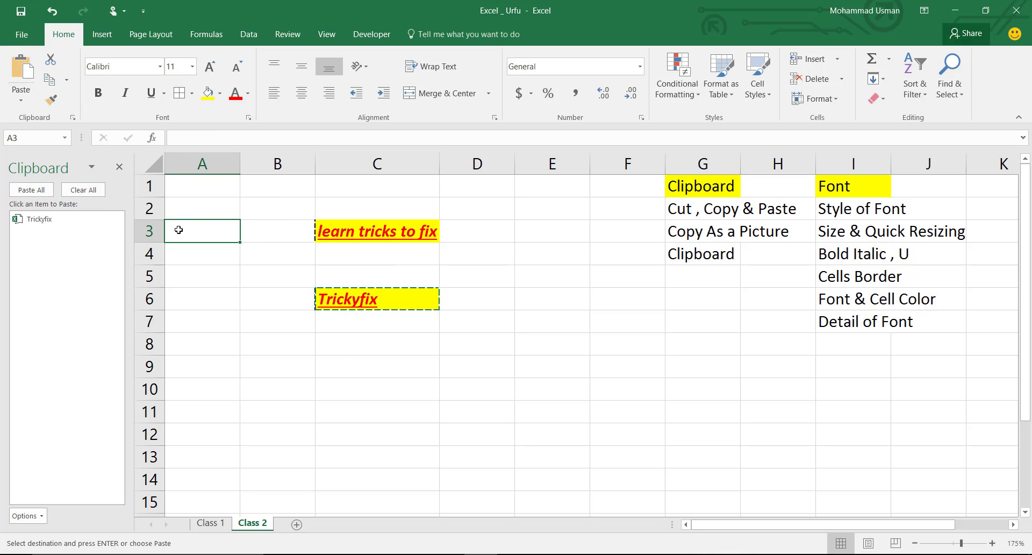
pyautogui.click(346, 272)
pyautogui.click(355, 234)
pyautogui.press('Escape')
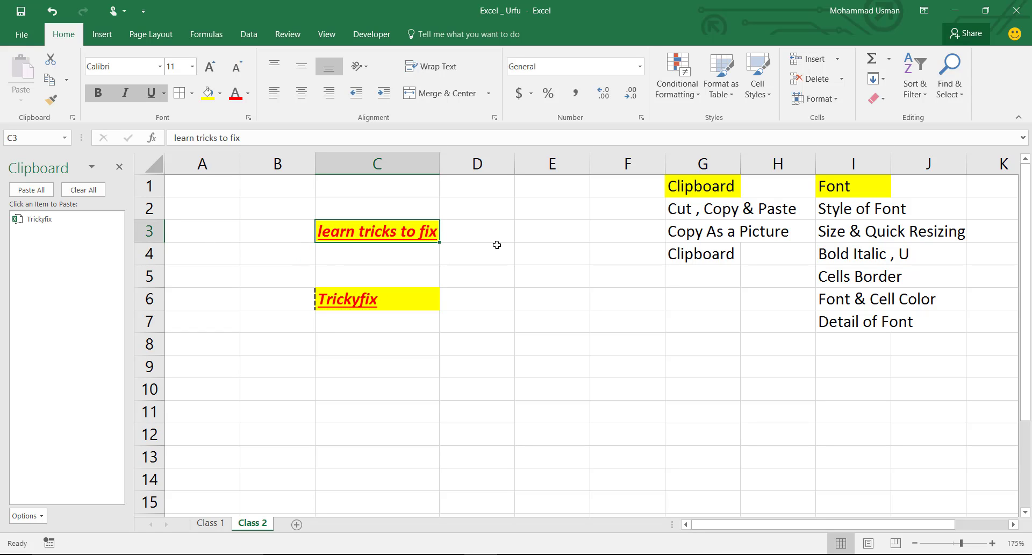
# Collect cells G2 (Cut , Copy & Paste), G3 (Copy As a Picture) and I5 (Cells Border) on the clipboard by copying each one
pyautogui.click(708, 215)
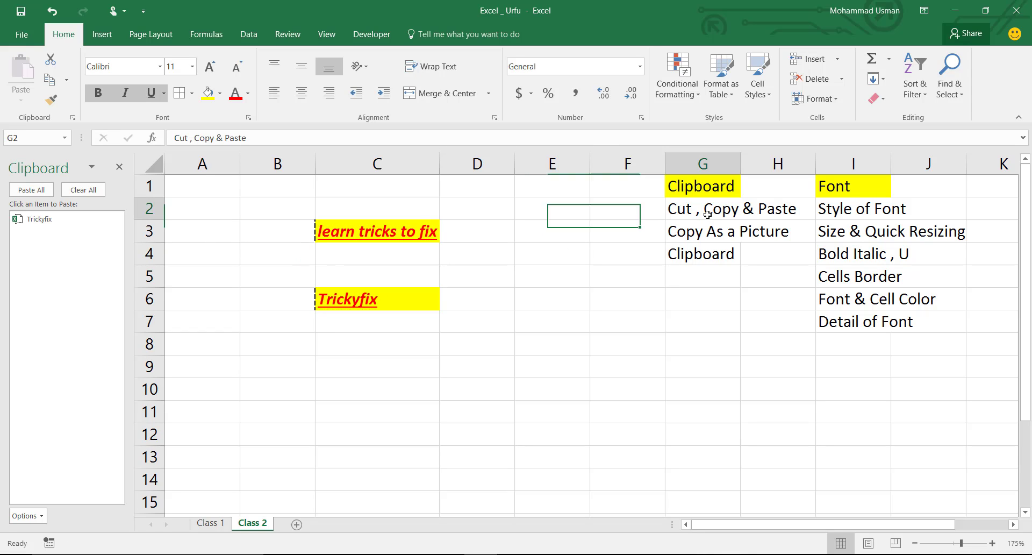
pyautogui.click(50, 80)
pyautogui.click(716, 323)
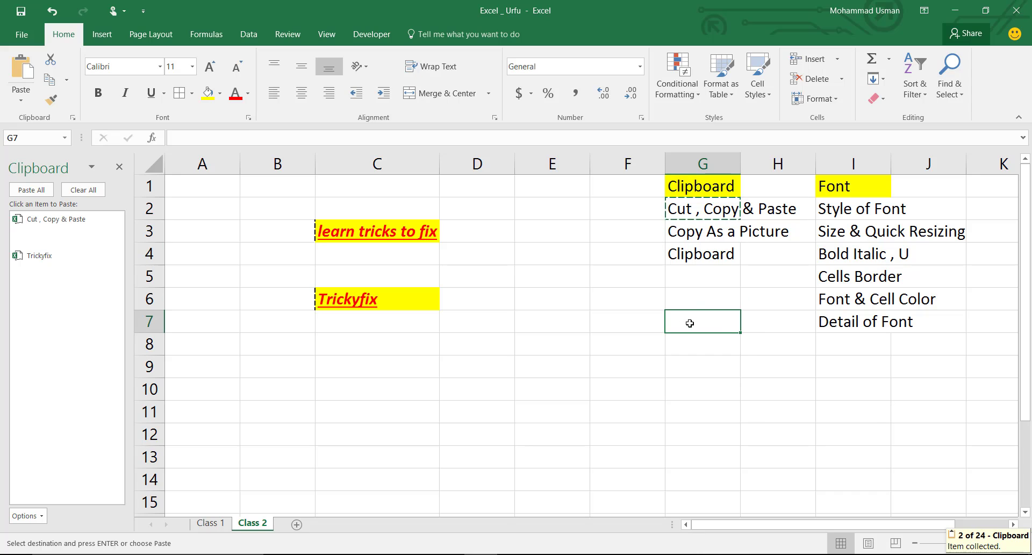
pyautogui.click(697, 232)
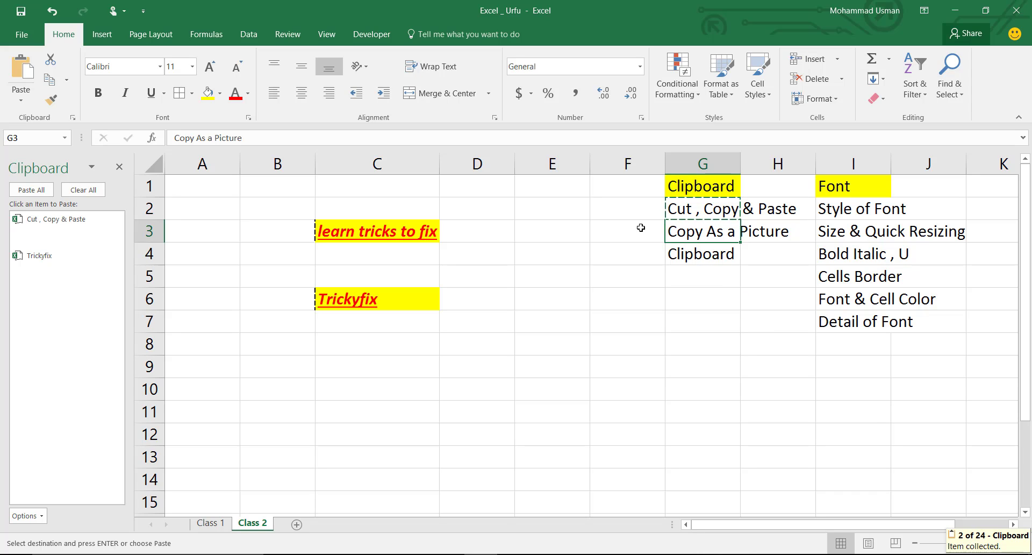
pyautogui.click(49, 80)
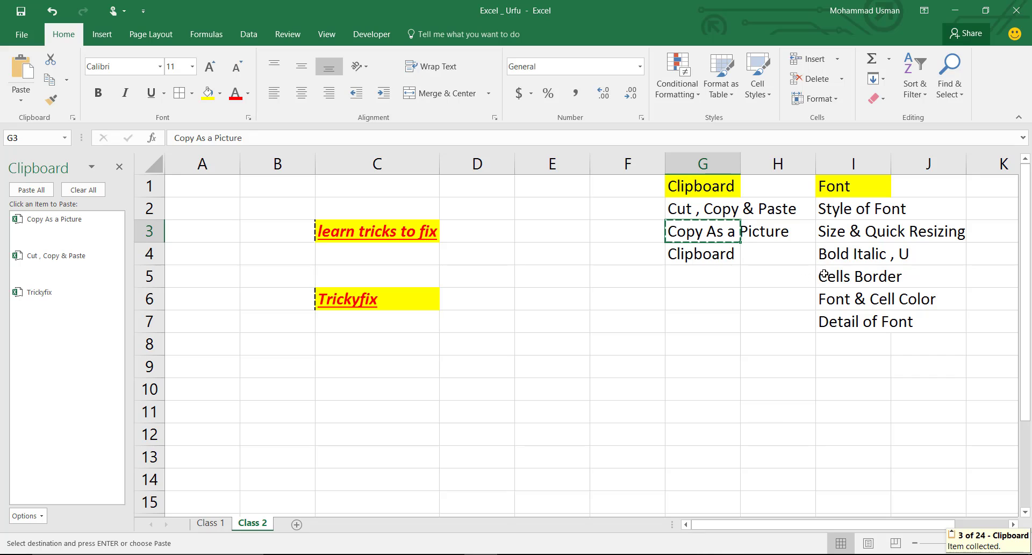
pyautogui.click(823, 275)
pyautogui.click(49, 79)
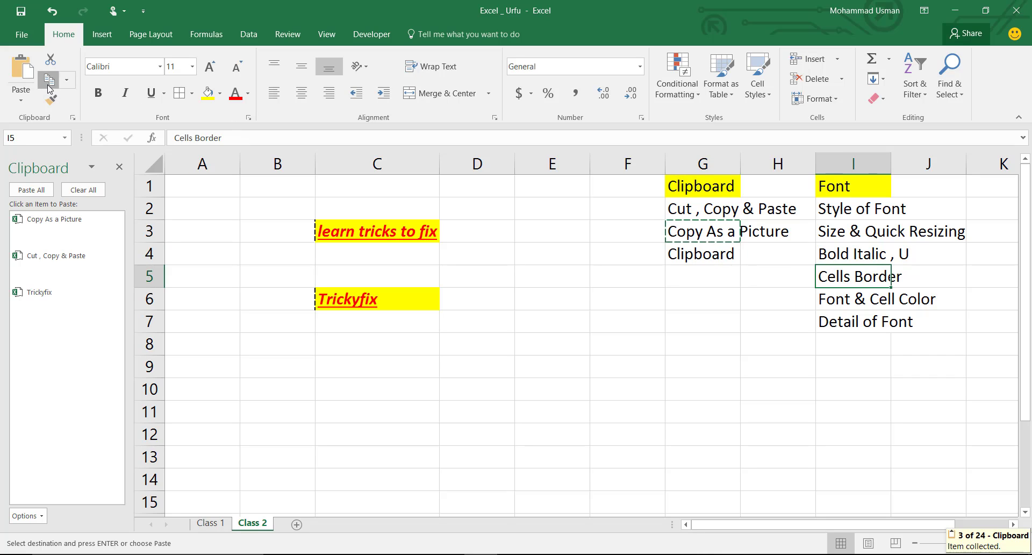
pyautogui.click(506, 456)
# Paste the collected items Copy As a Picture into cell B8 and Cut , Copy & Paste into cell B6
pyautogui.click(281, 343)
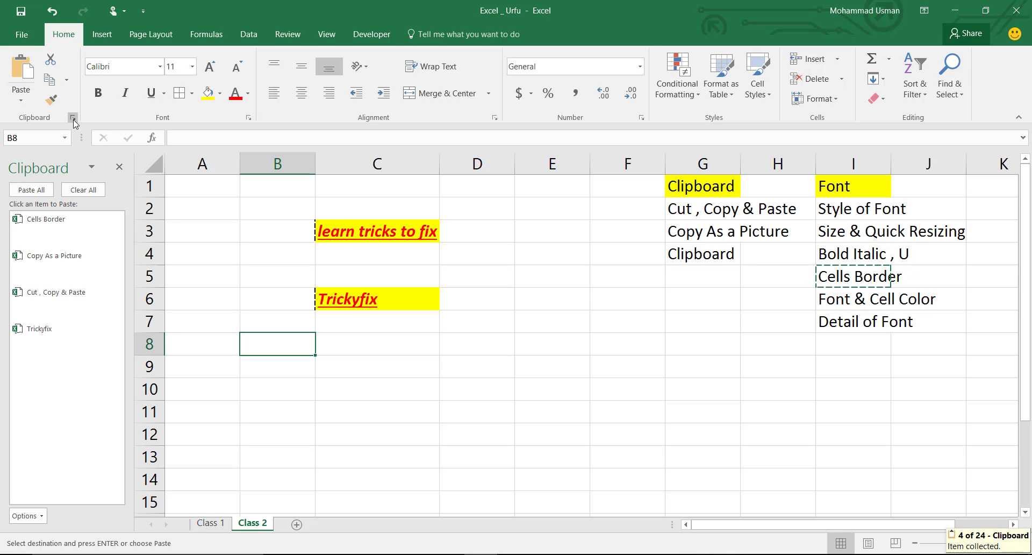
pyautogui.click(43, 262)
pyautogui.click(282, 415)
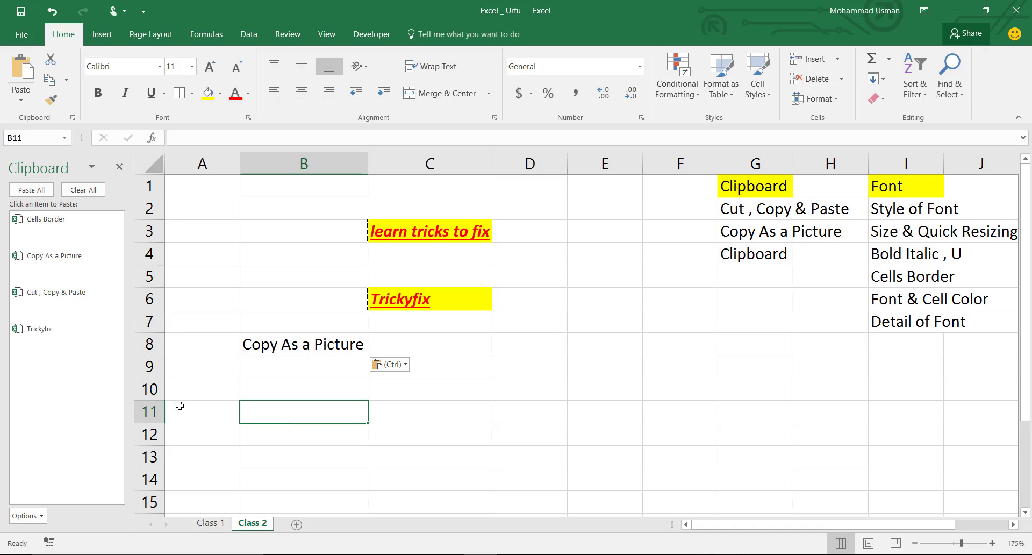
pyautogui.click(107, 303)
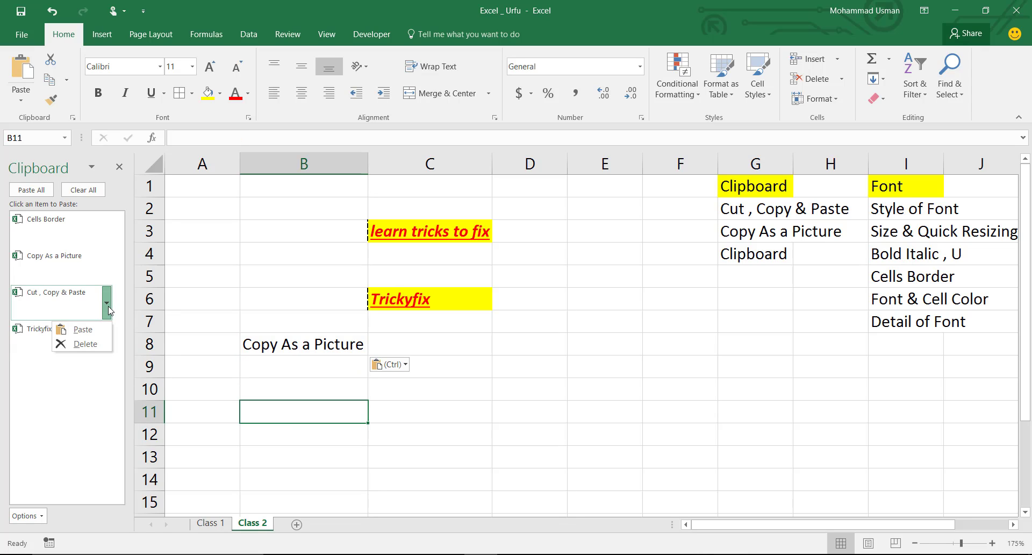
pyautogui.click(255, 309)
pyautogui.click(74, 302)
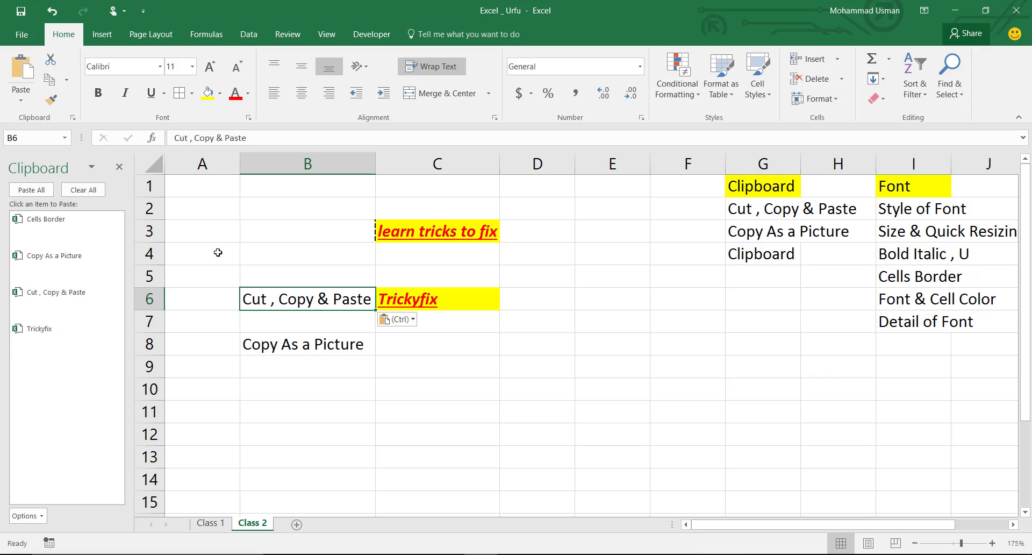
# Paste the collected Trickyfix item into cell B2 and close the Clipboard pane
pyautogui.click(302, 208)
pyautogui.click(40, 328)
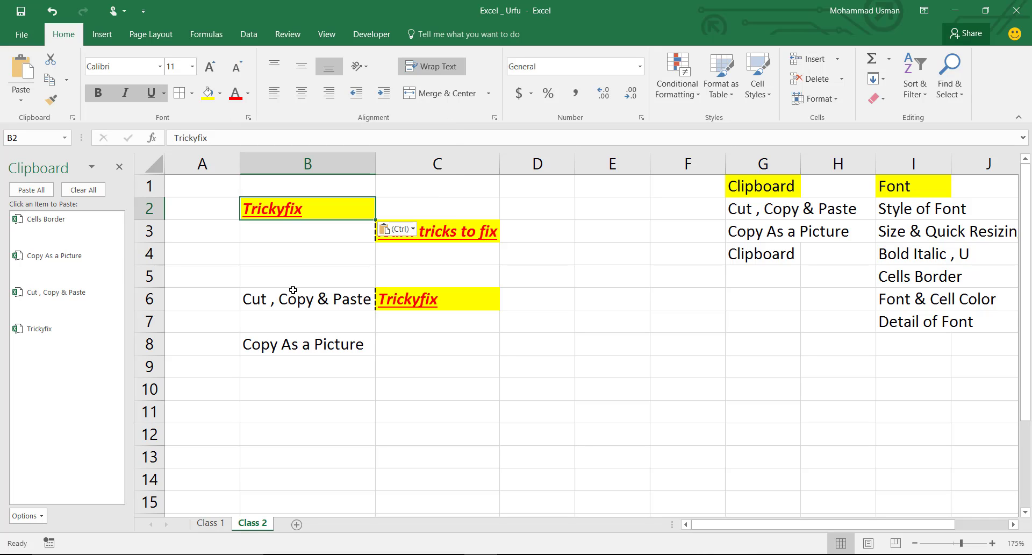
pyautogui.click(119, 167)
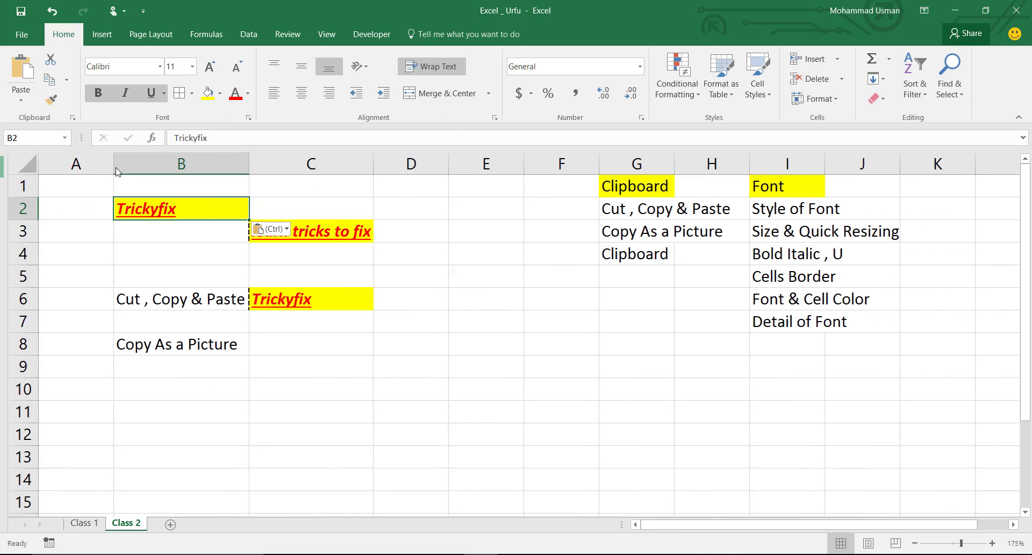
pyautogui.click(272, 350)
pyautogui.click(405, 293)
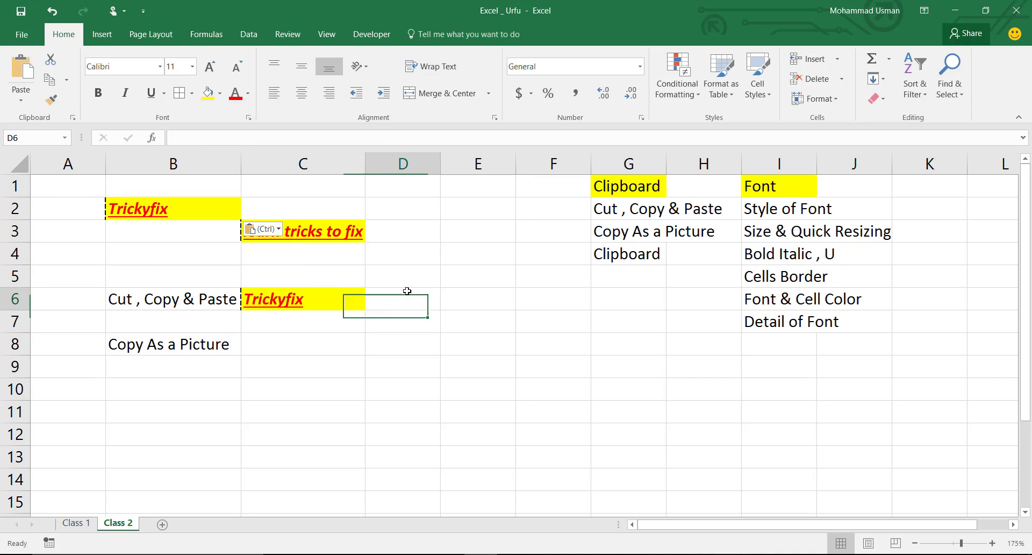
# Open the detailed font settings for cell C3 and move the dialog clear of the cell
pyautogui.click(323, 231)
pyautogui.click(249, 118)
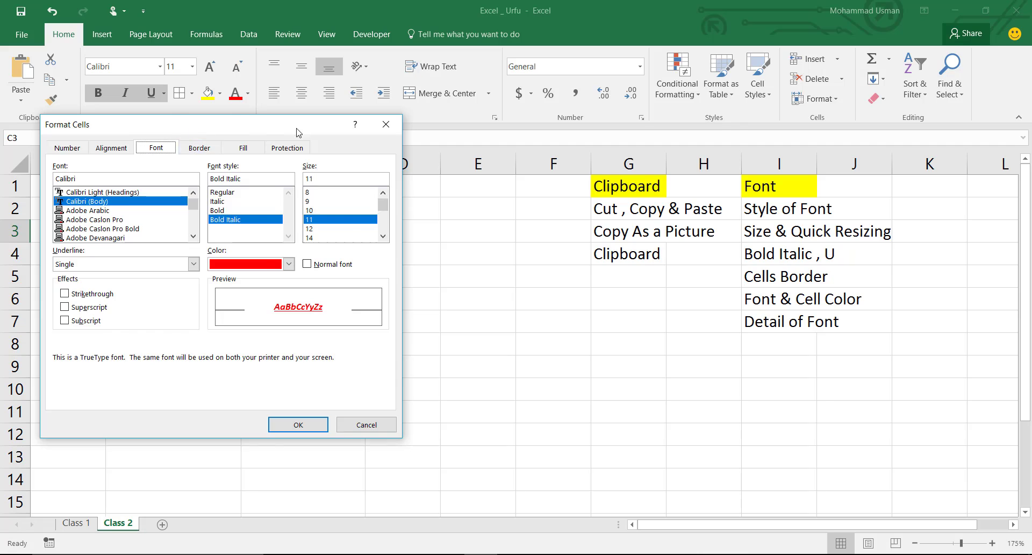
pyautogui.moveTo(189, 129); pyautogui.dragTo(521, 114)
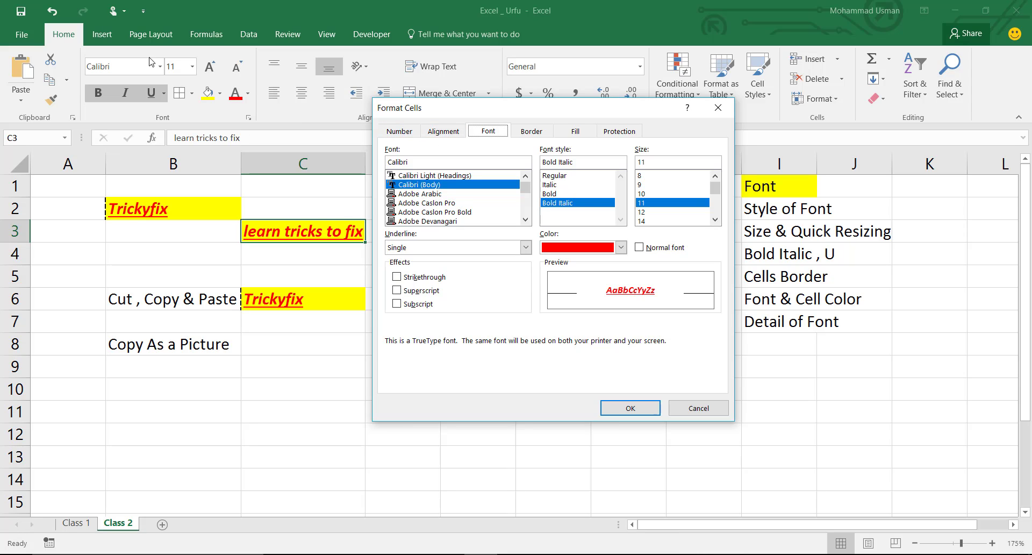
# Examine the Number, Accounting, Scientific and Percentage formats and the accounting currency symbols, finishing on the General format
pyautogui.click(397, 131)
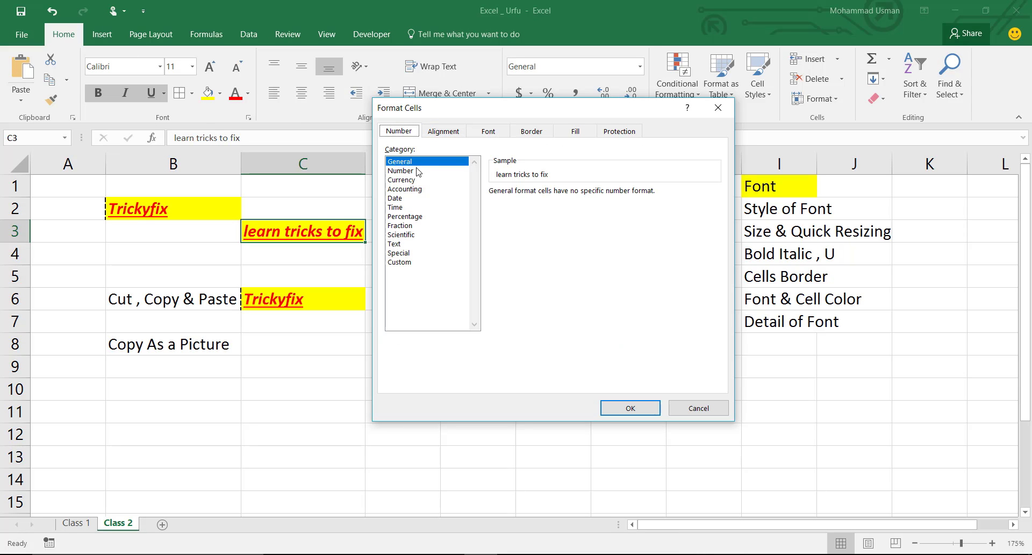
pyautogui.click(401, 171)
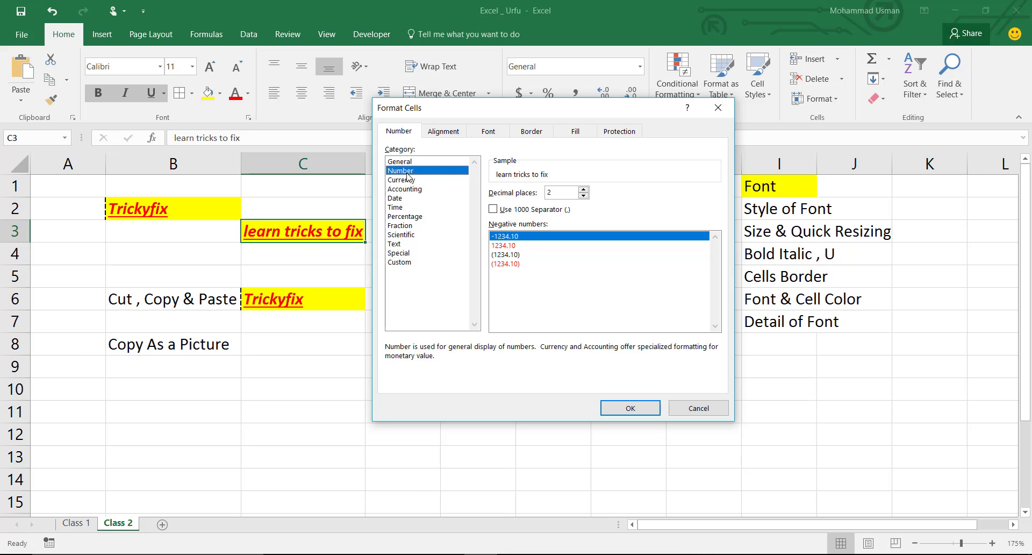
pyautogui.click(404, 189)
pyautogui.click(535, 211)
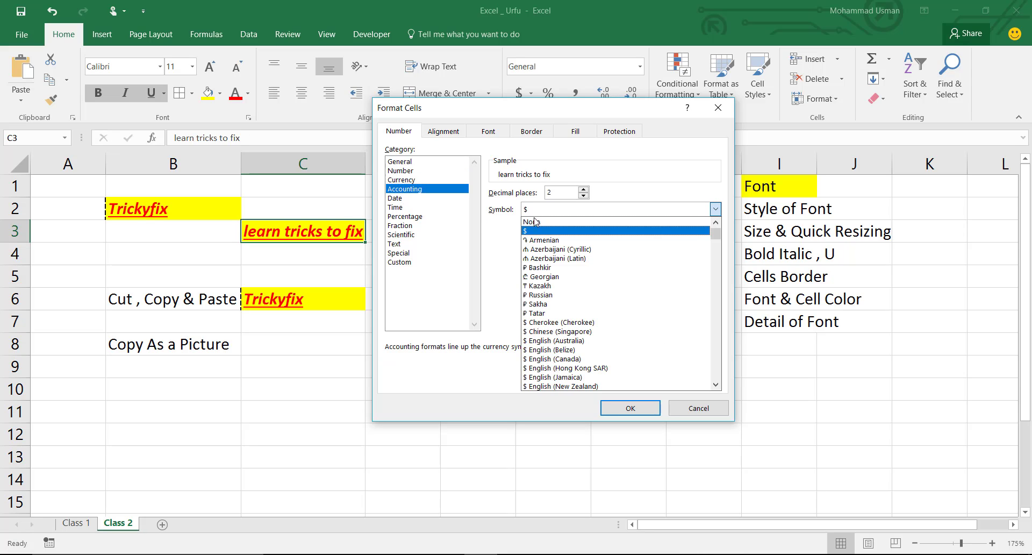
pyautogui.click(539, 231)
pyautogui.click(716, 209)
pyautogui.click(542, 222)
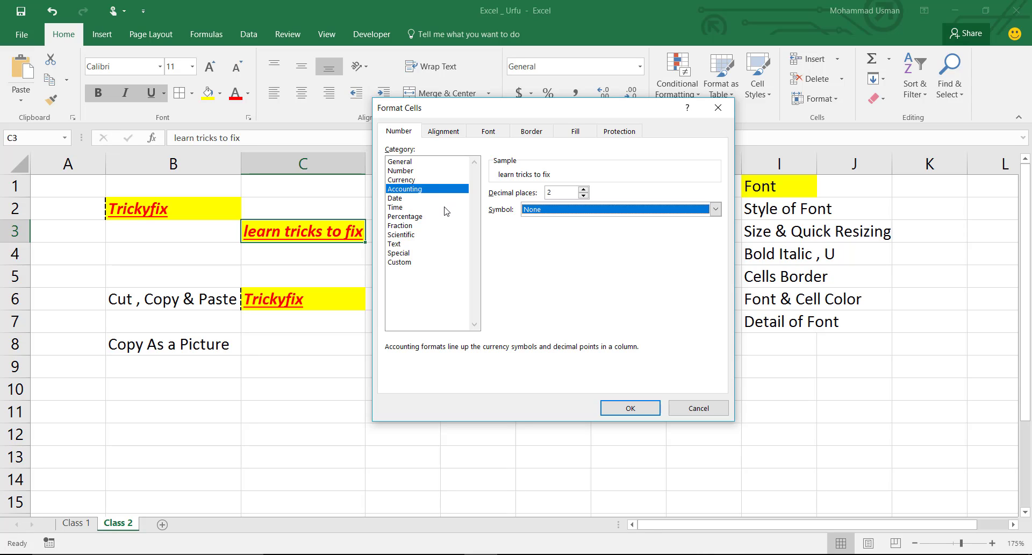
pyautogui.click(402, 235)
pyautogui.click(405, 216)
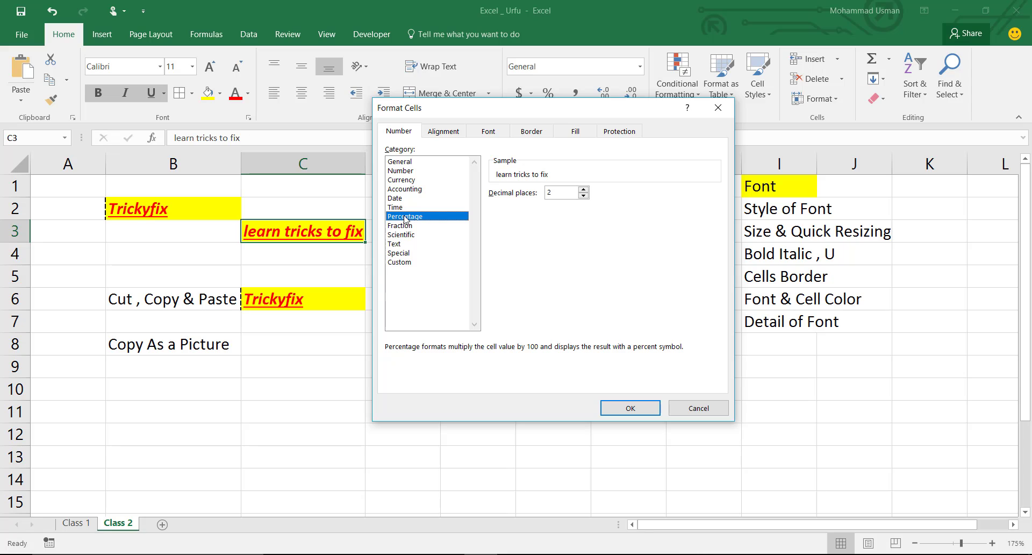
pyautogui.click(414, 162)
# Review the alignment and border settings for cell C3, including the available border line colors
pyautogui.click(445, 132)
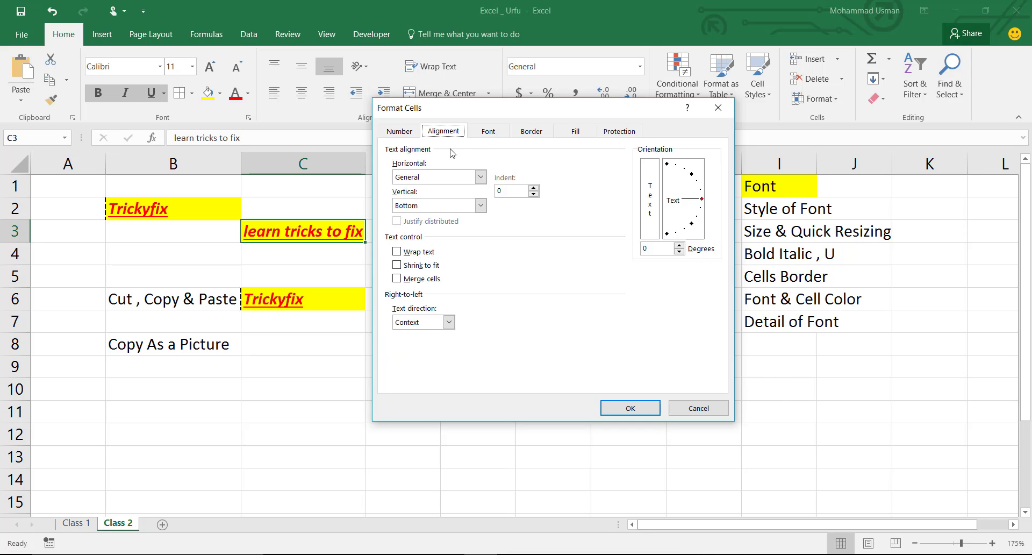
pyautogui.moveTo(507, 106); pyautogui.dragTo(545, 99)
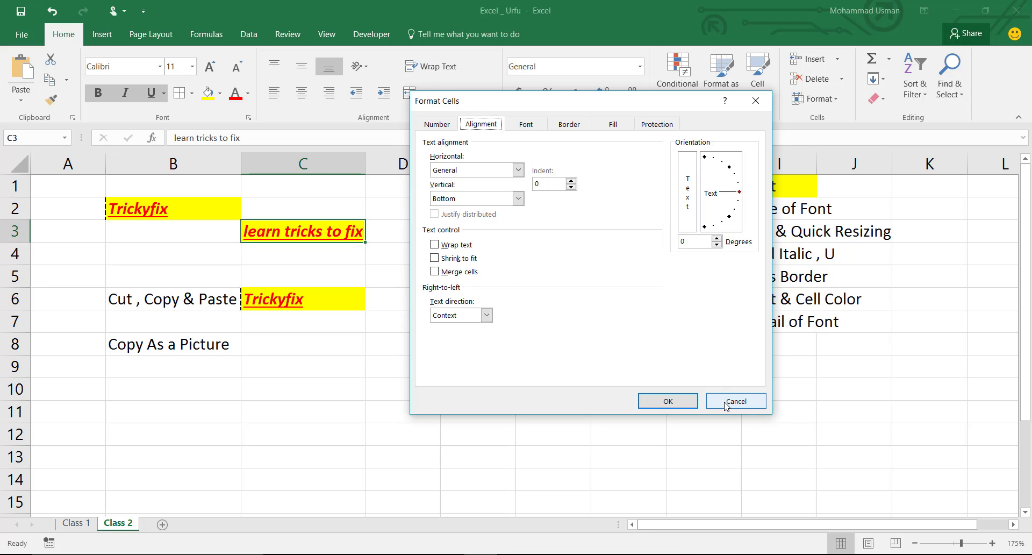
pyautogui.click(559, 125)
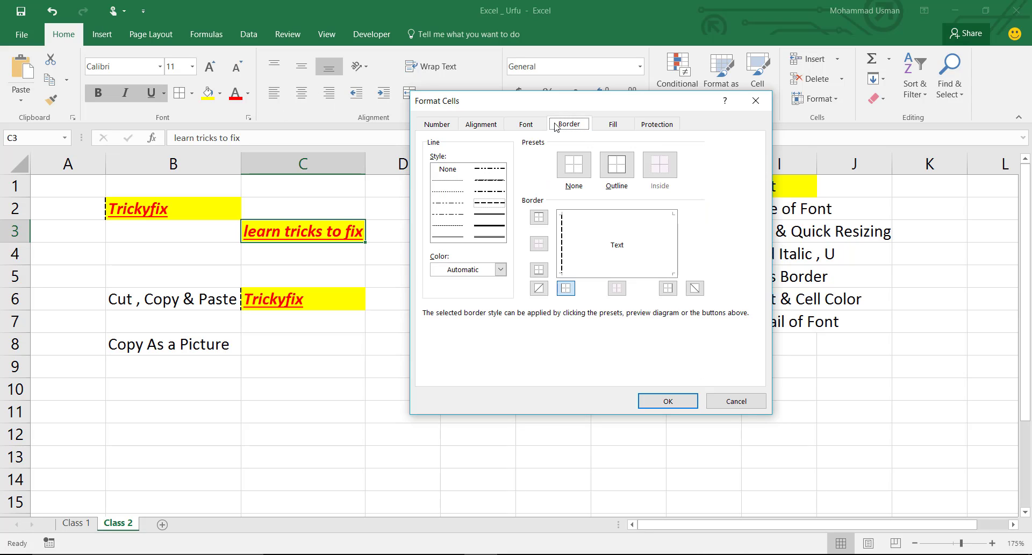
pyautogui.click(501, 269)
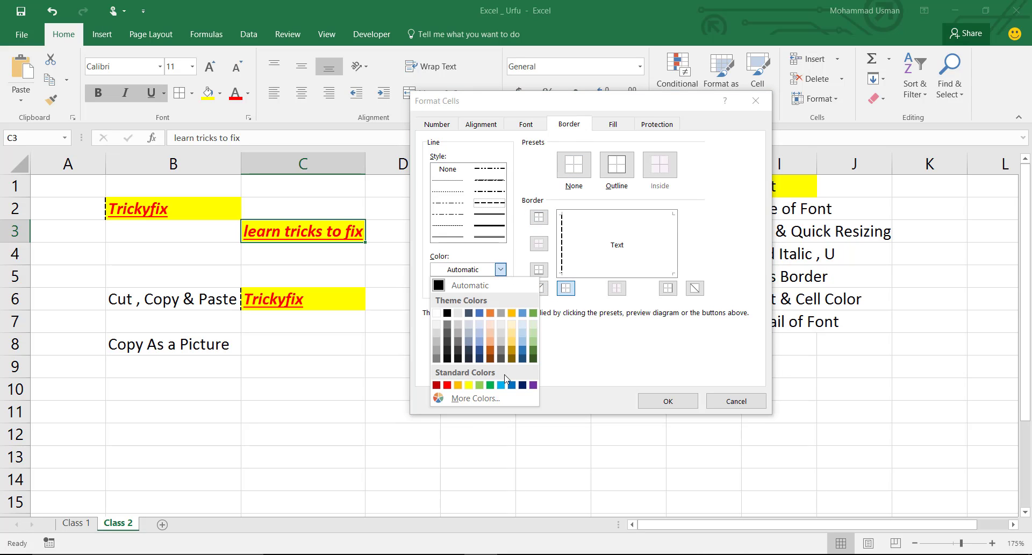
pyautogui.click(630, 351)
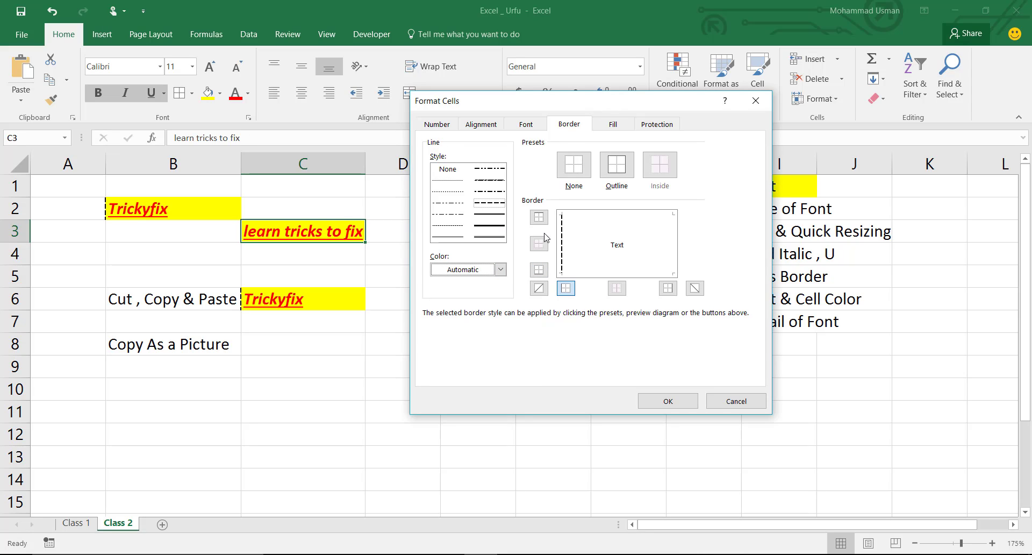
# Choose red as the border line color for cell C3, accept the formatting and deselect the cell
pyautogui.click(501, 270)
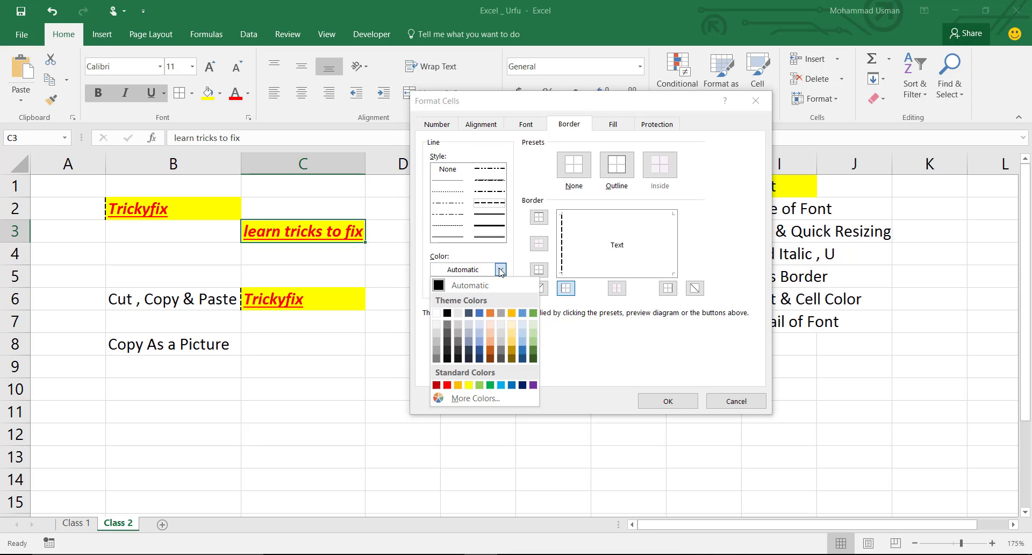
pyautogui.click(448, 384)
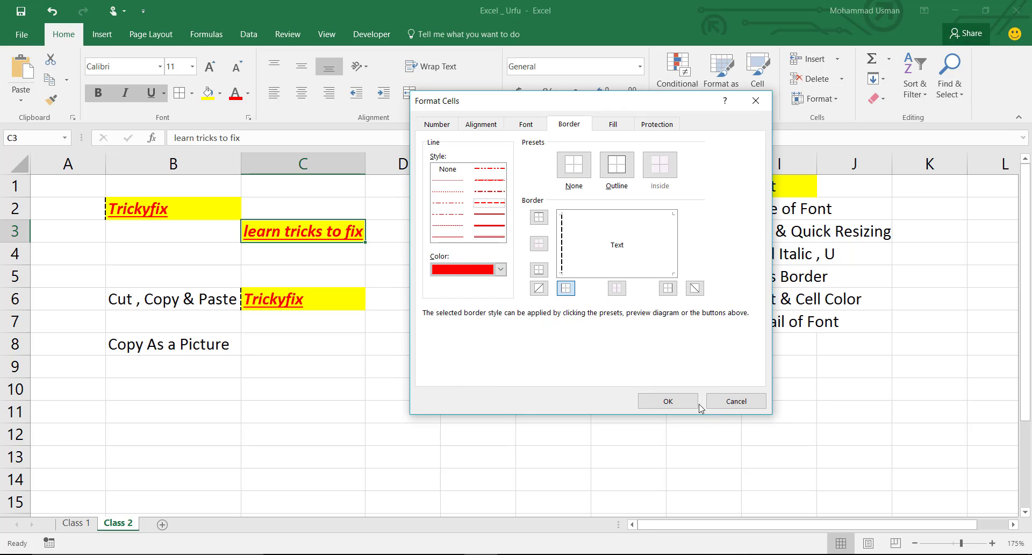
pyautogui.click(669, 402)
pyautogui.click(309, 408)
pyautogui.click(271, 337)
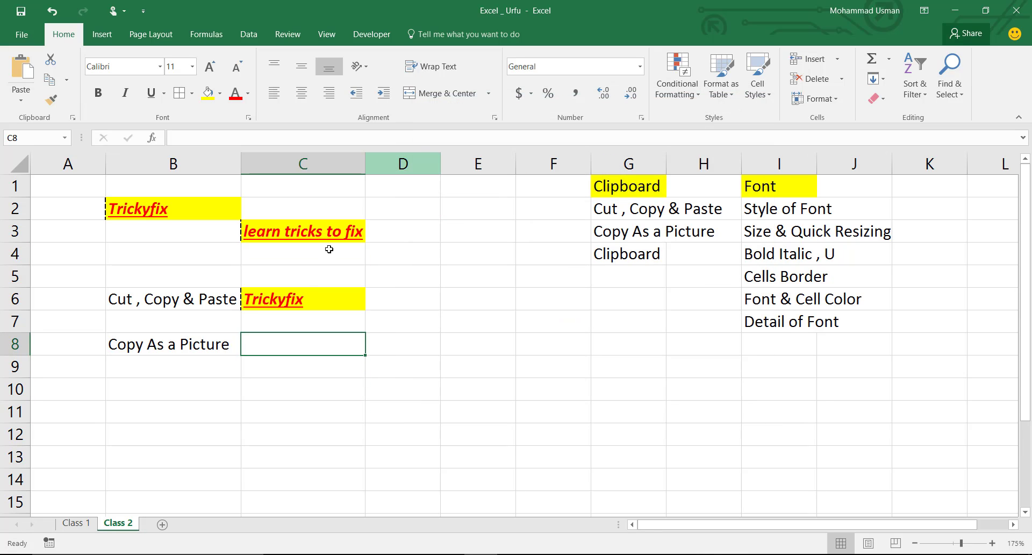
# Examine the fill, protection and gradient fill effect settings for cell C3 and leave them without applying changes
pyautogui.click(321, 234)
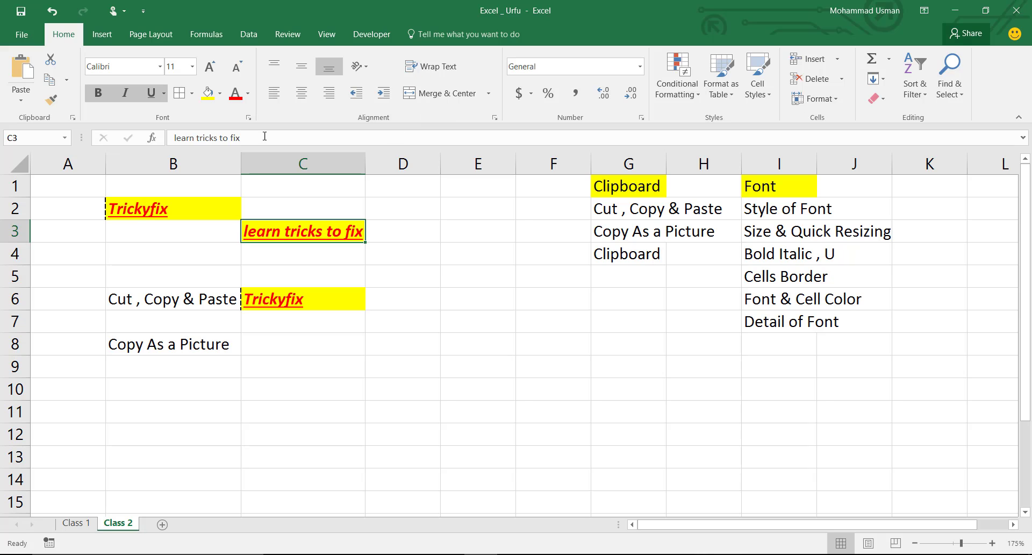
pyautogui.click(249, 117)
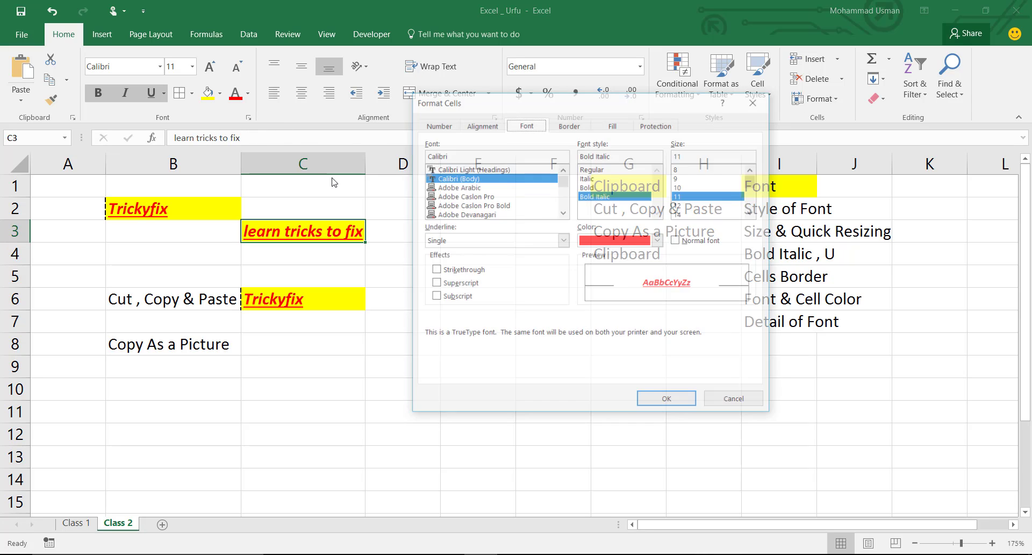
pyautogui.click(613, 124)
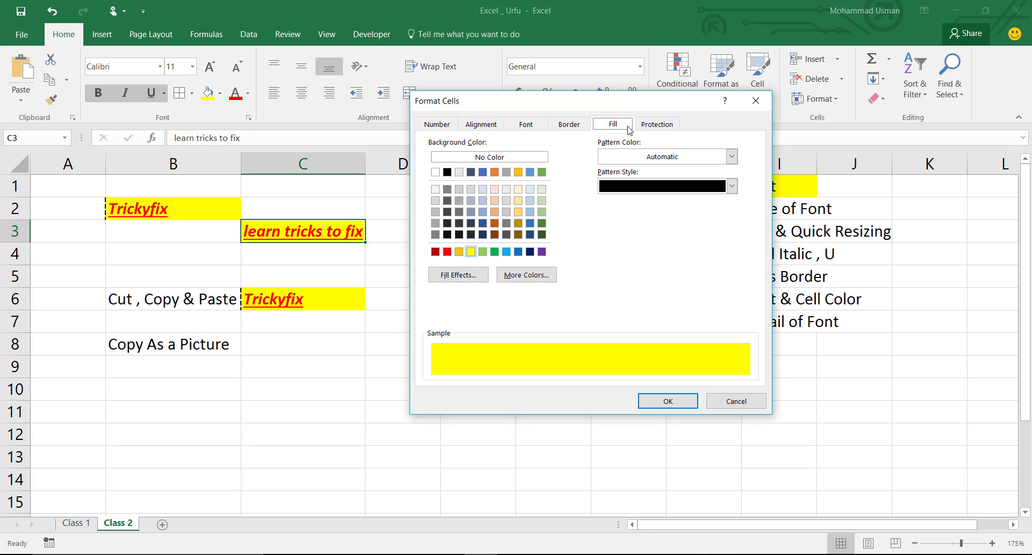
pyautogui.click(656, 124)
pyautogui.click(619, 126)
pyautogui.click(455, 279)
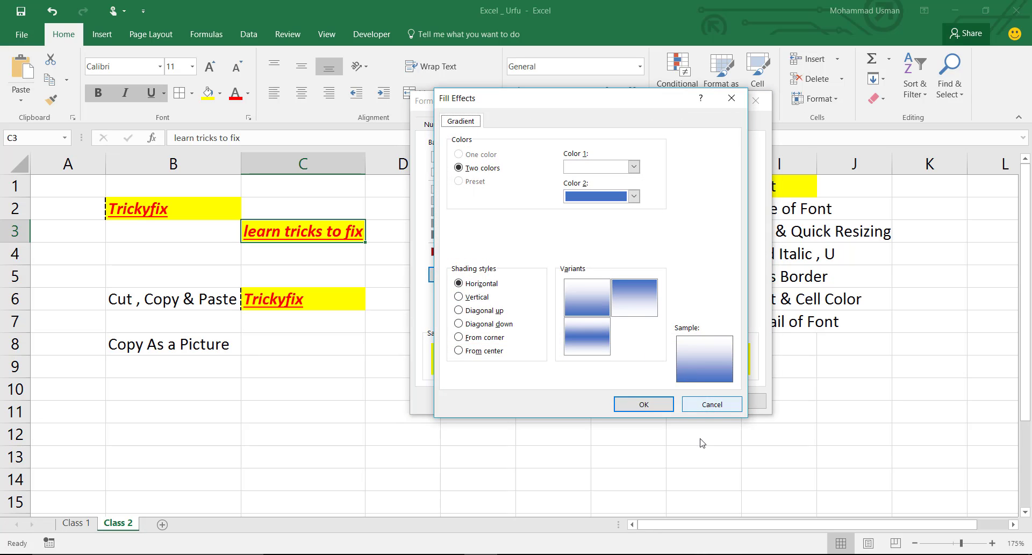
pyautogui.click(700, 406)
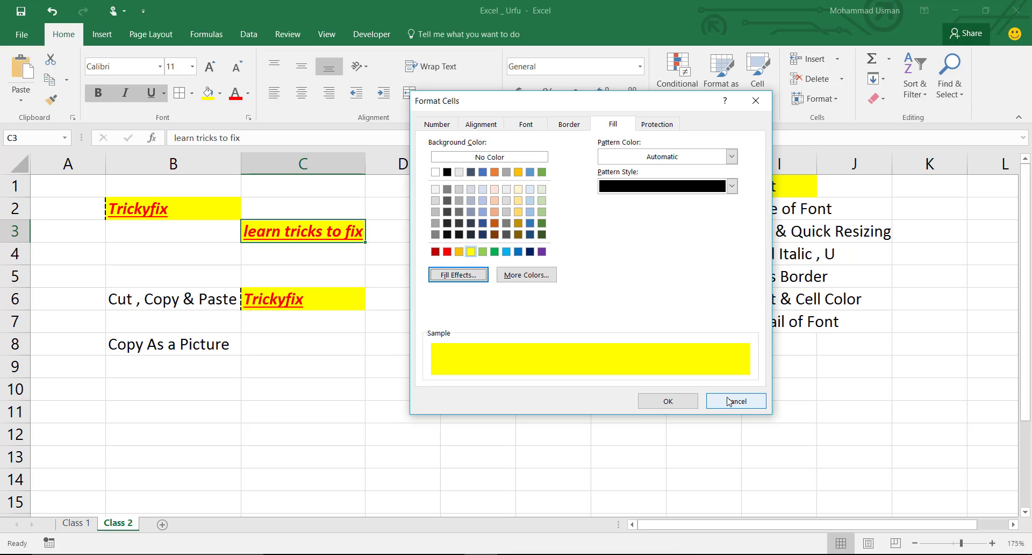
pyautogui.click(734, 402)
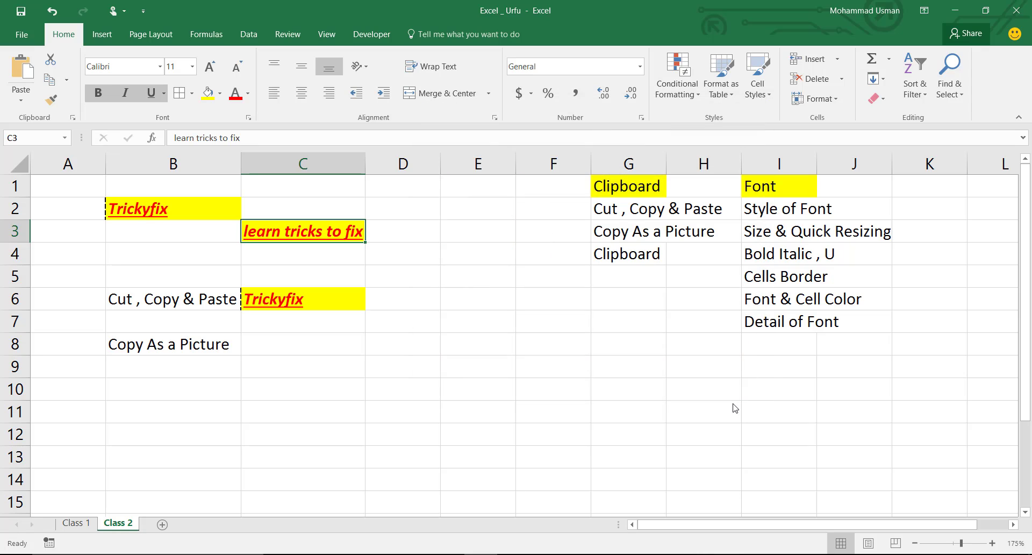